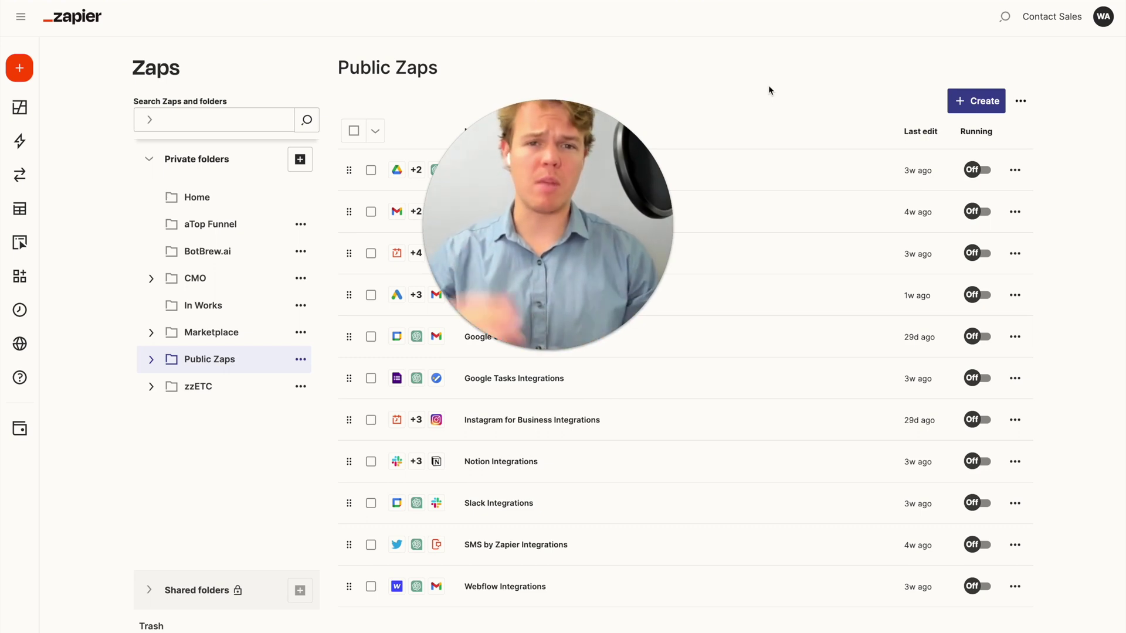
Create a new Zap and name it "Looping by Zapier Integrations".
click(960, 104)
click(884, 138)
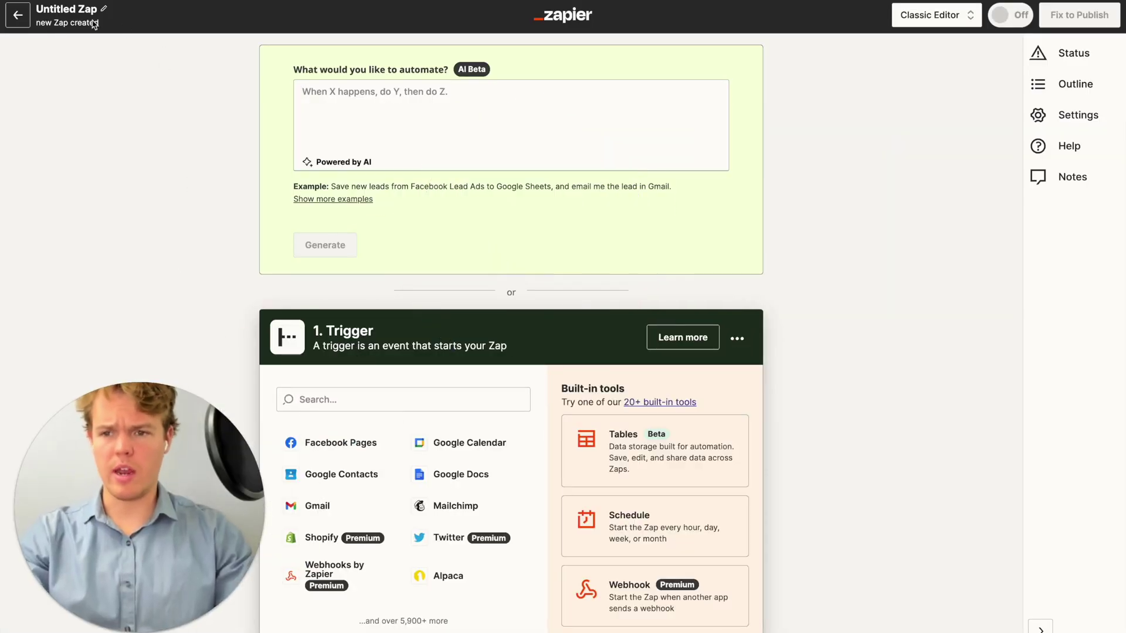
click(44, 11)
text(Looping by Zapier Integrations)
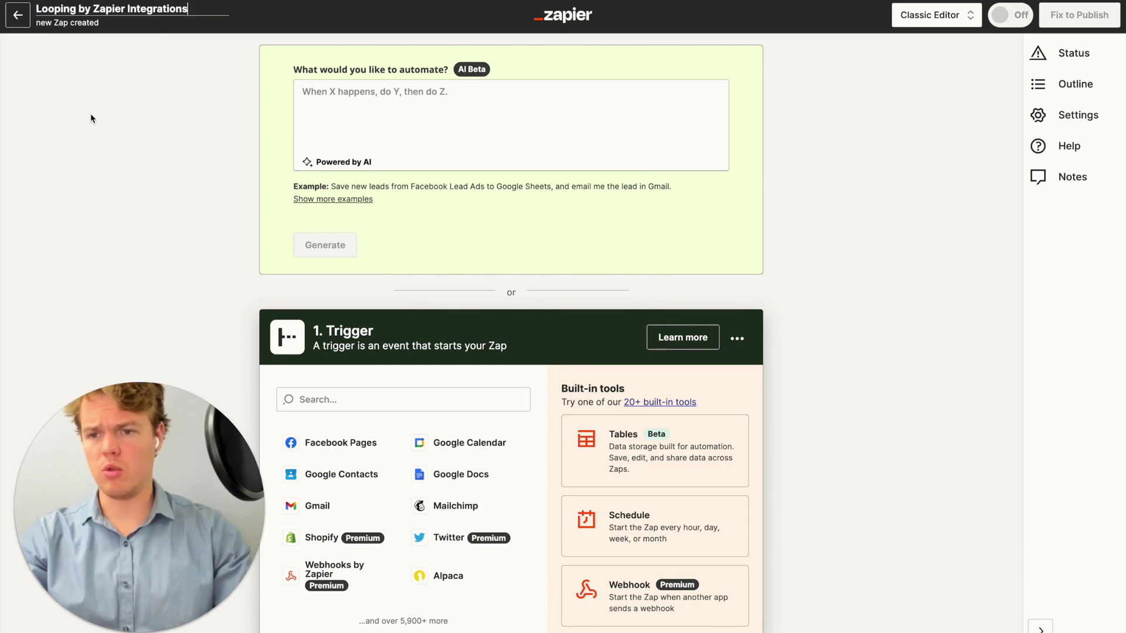
key(Return)
Set the Zap's trigger to the Basecamp 3 New To-do event and accept the connected Basecamp account.
scroll(611, 321, down, 2)
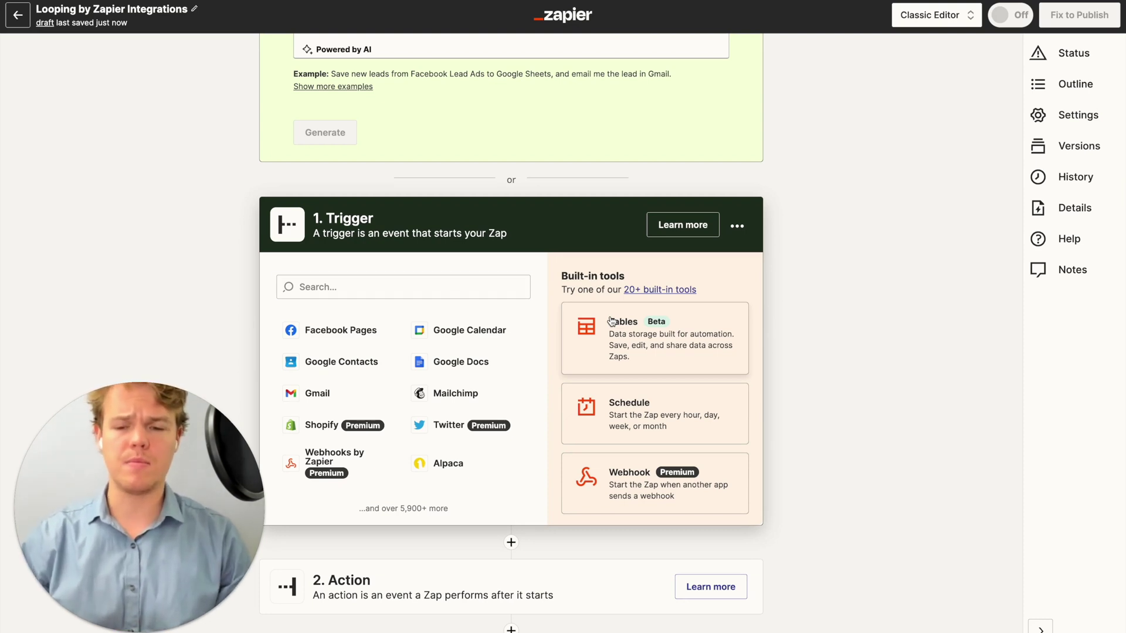
text(base)
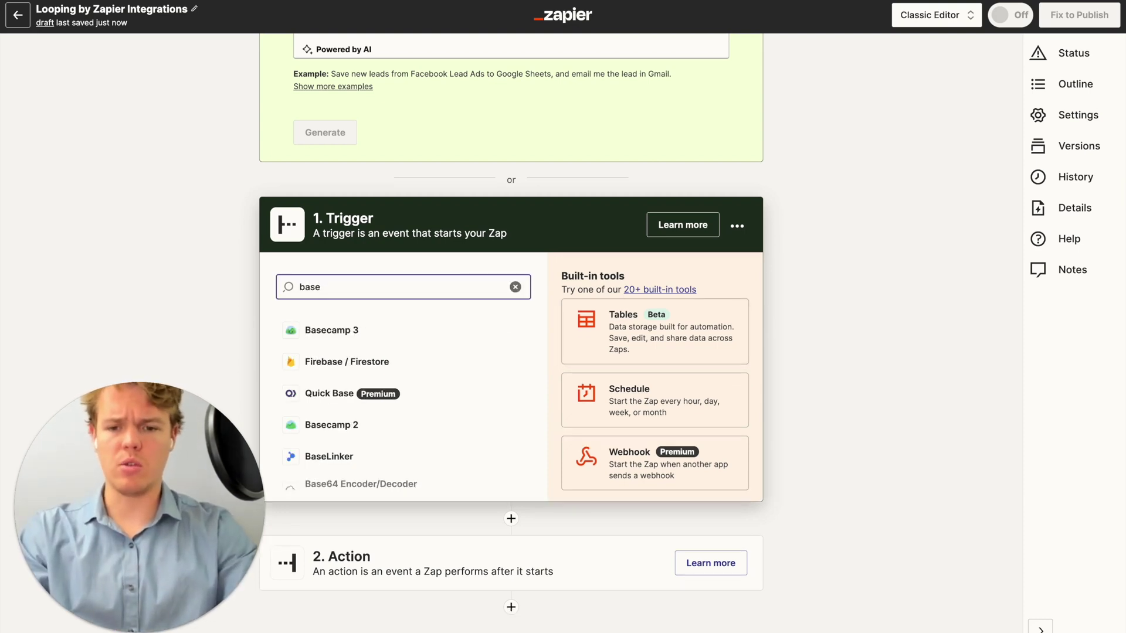
click(449, 329)
click(470, 222)
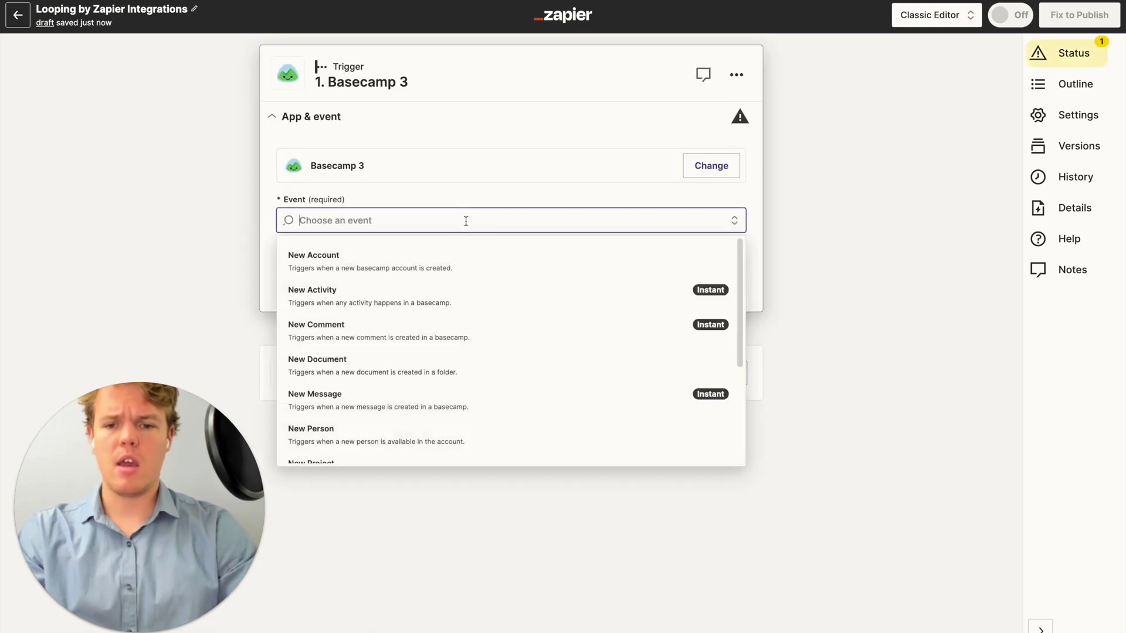
scroll(407, 361, down, 3)
click(397, 369)
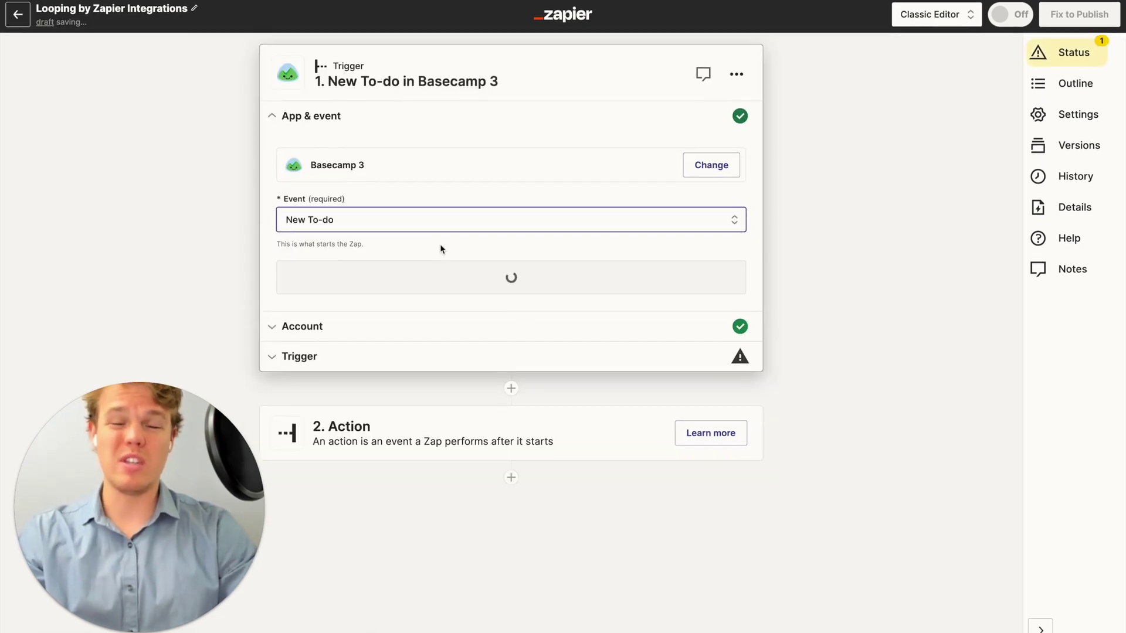
click(498, 291)
click(338, 283)
Set the trigger's Basecamp account to Webcafe AI and its project to Auto Tasker.
scroll(435, 234, down, 1)
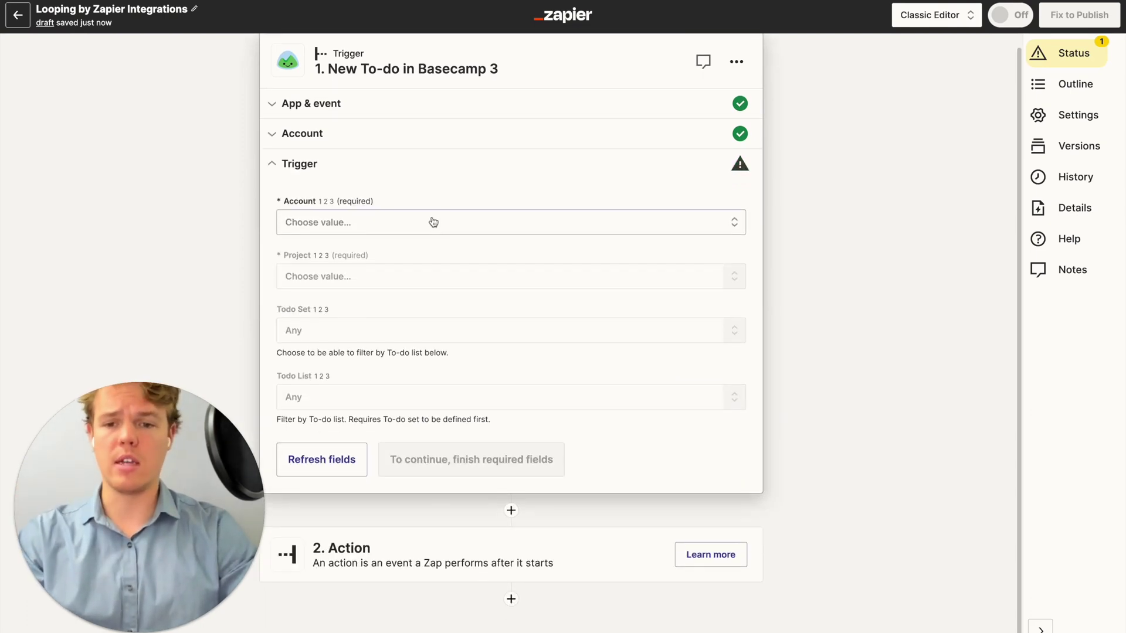
click(432, 223)
click(339, 249)
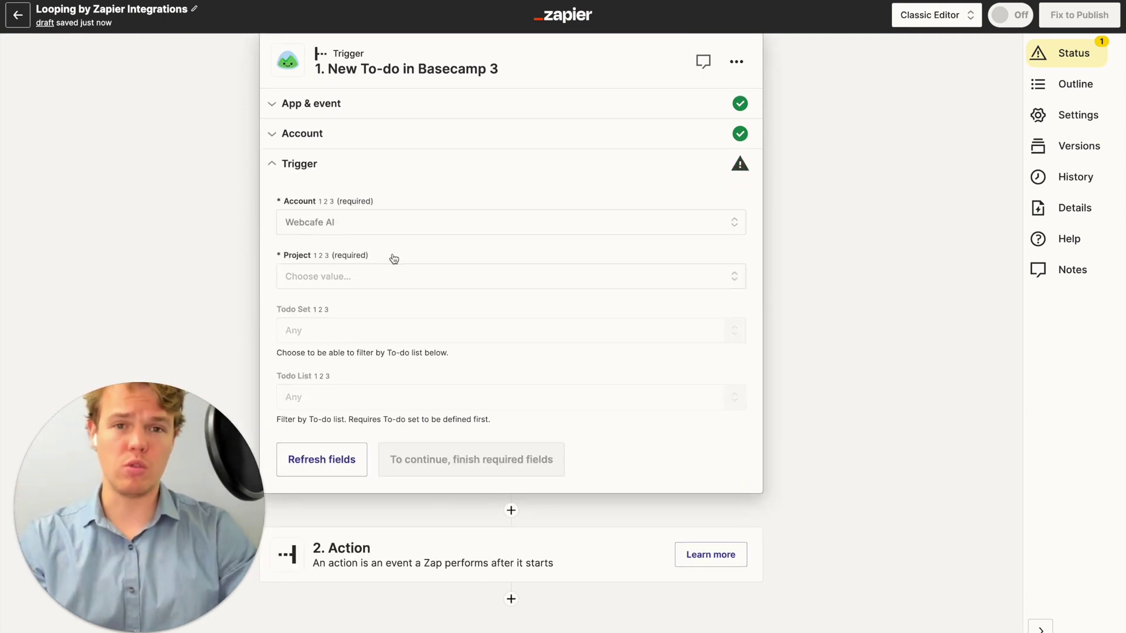
click(389, 273)
click(420, 407)
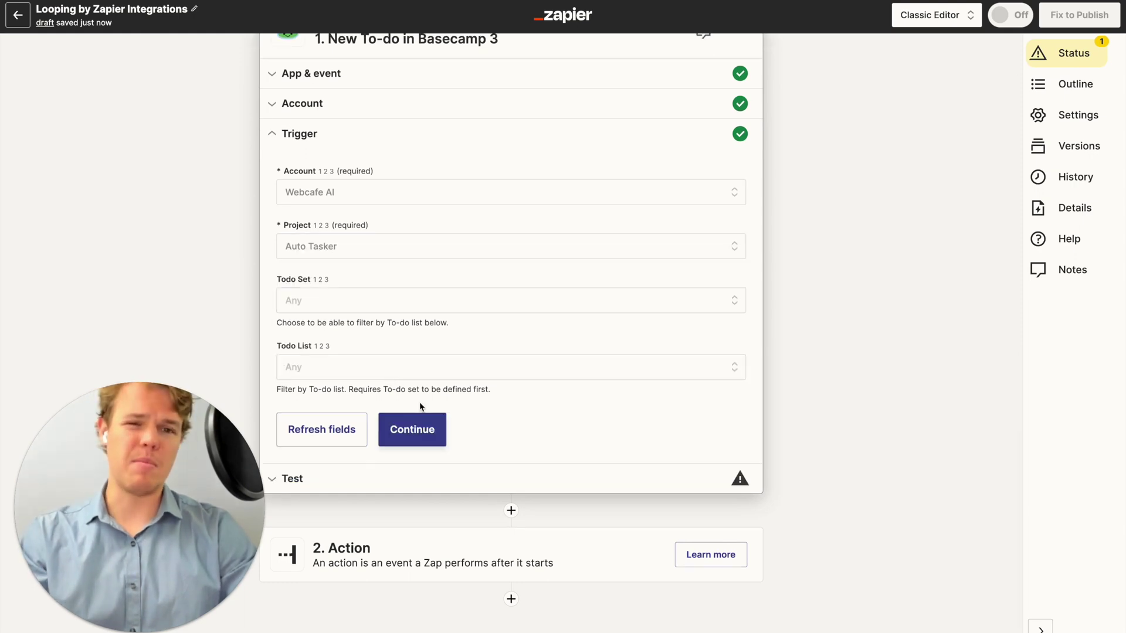
Limit the trigger to the To-dos set and the Manual Trigger to-do list, and test the trigger.
click(397, 309)
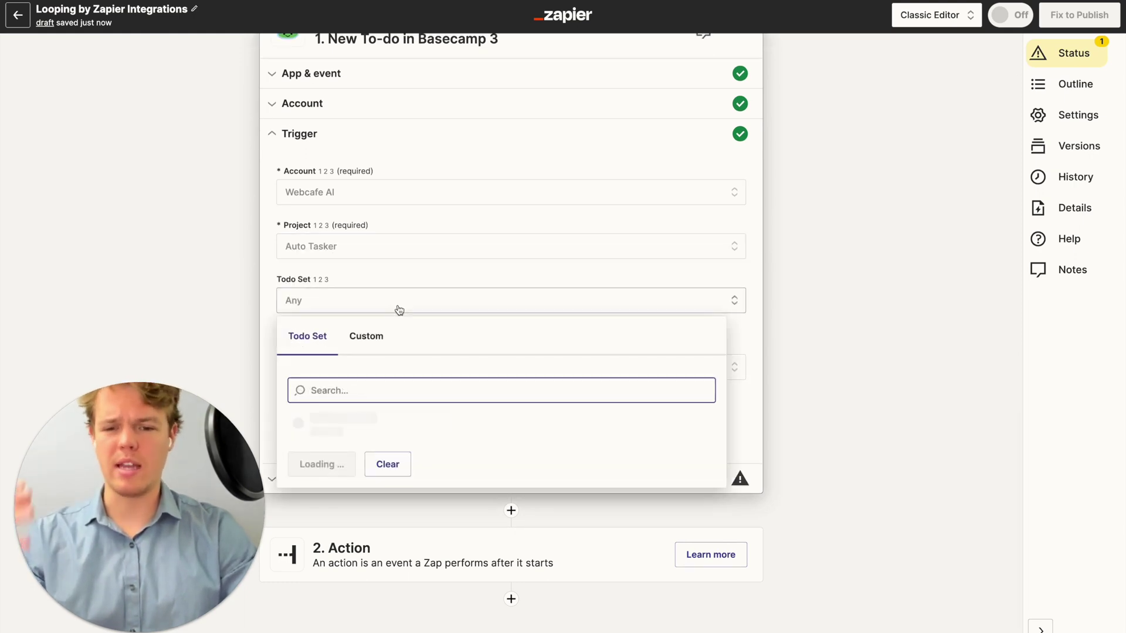
click(414, 421)
click(409, 367)
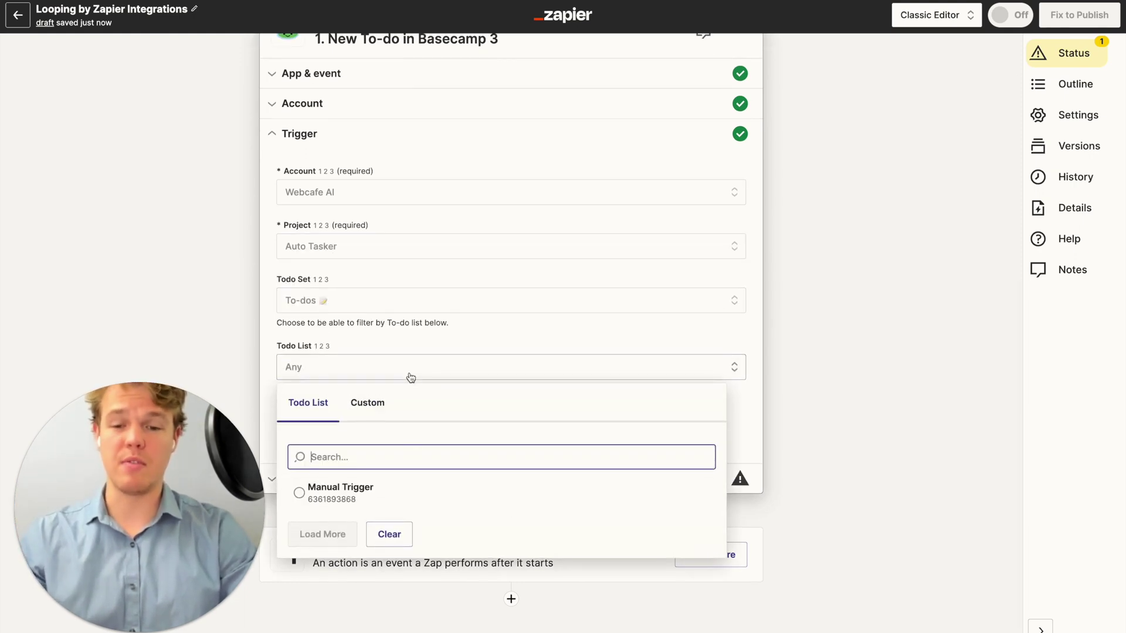
click(410, 487)
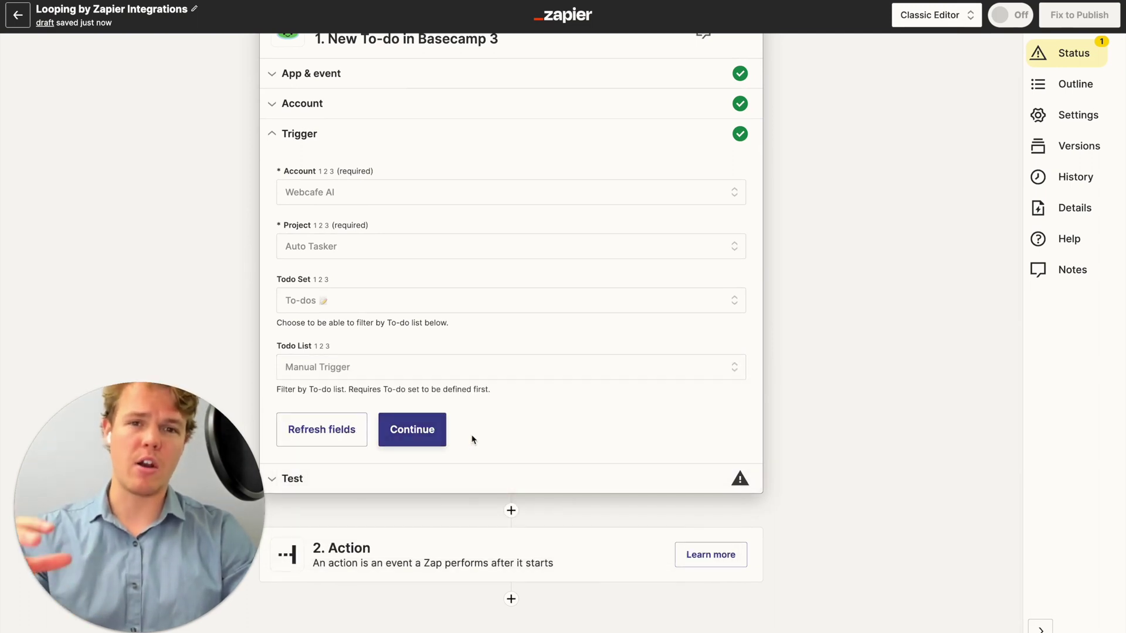
click(435, 438)
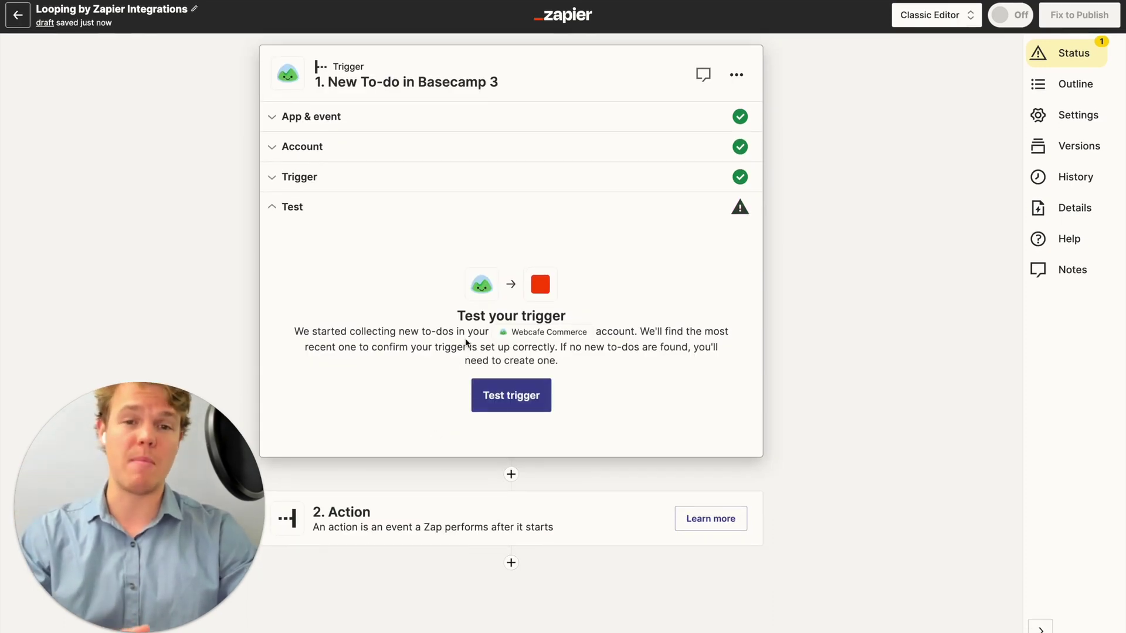
click(514, 398)
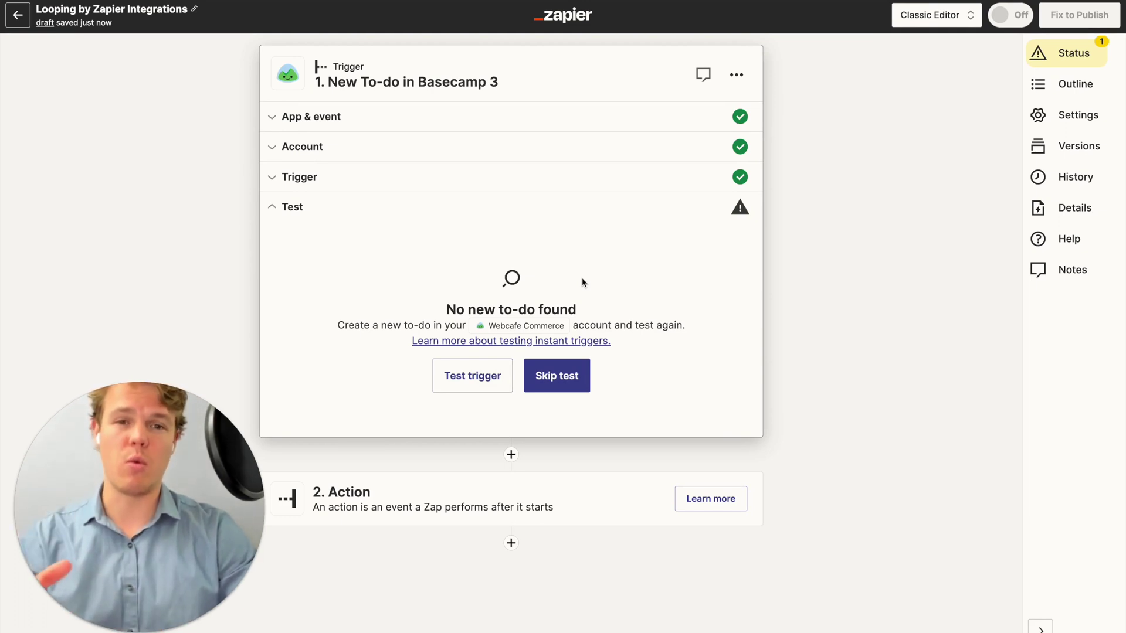
Choose Google Sheets as the app for the Zap's second step.
click(489, 494)
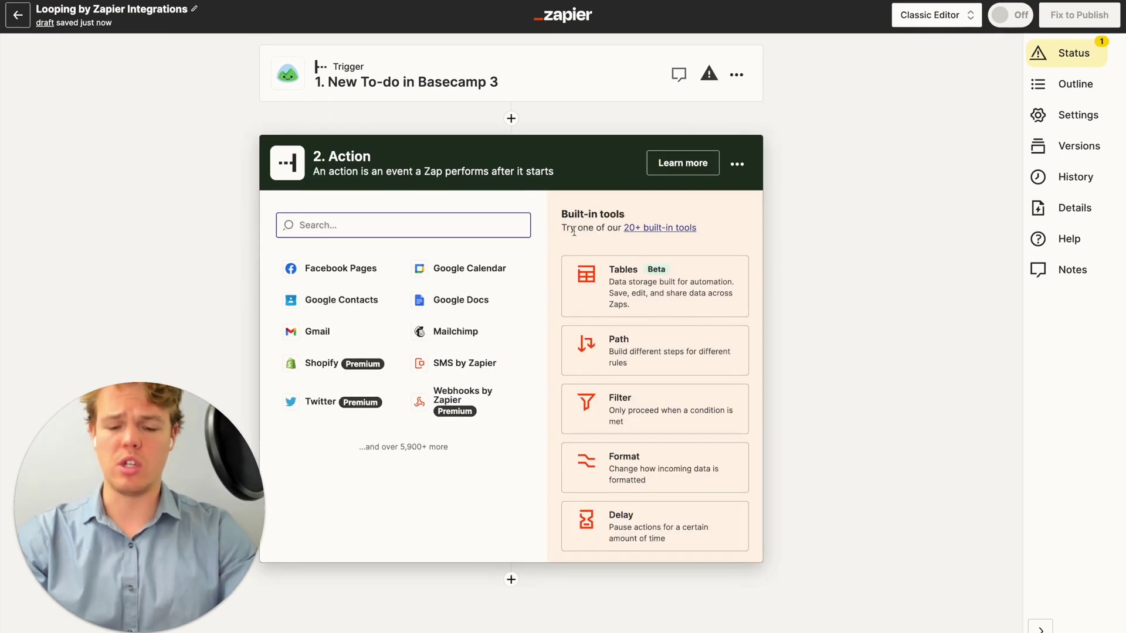
text(shhe)
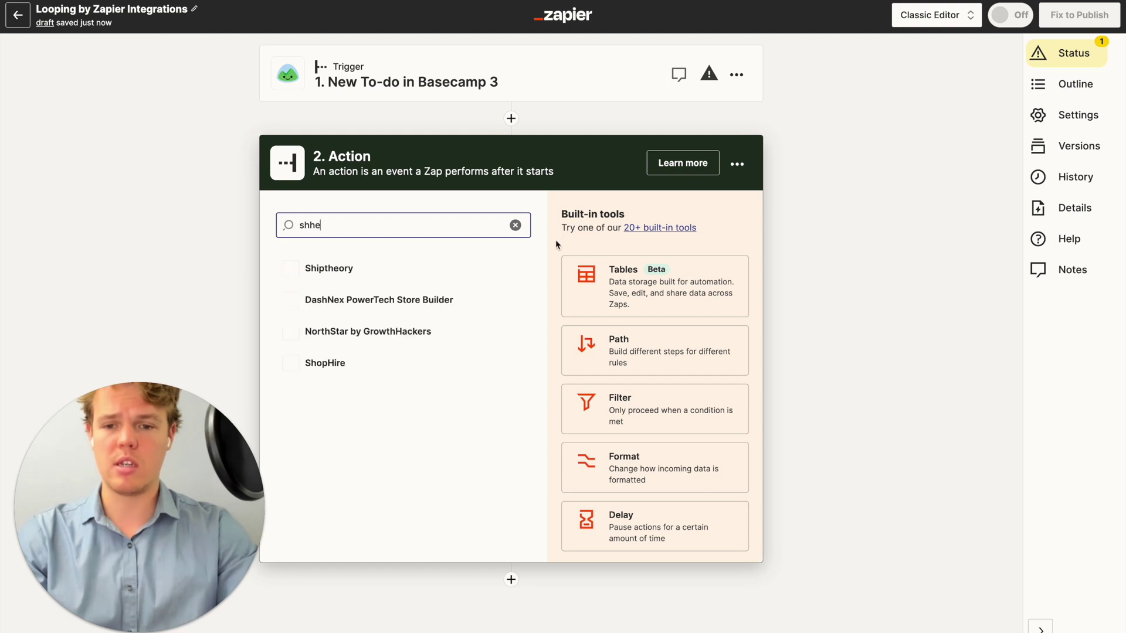
key(BackSpace)
key(BackSpace)
key(BackSpace)
key(BackSpace)
text(shee)
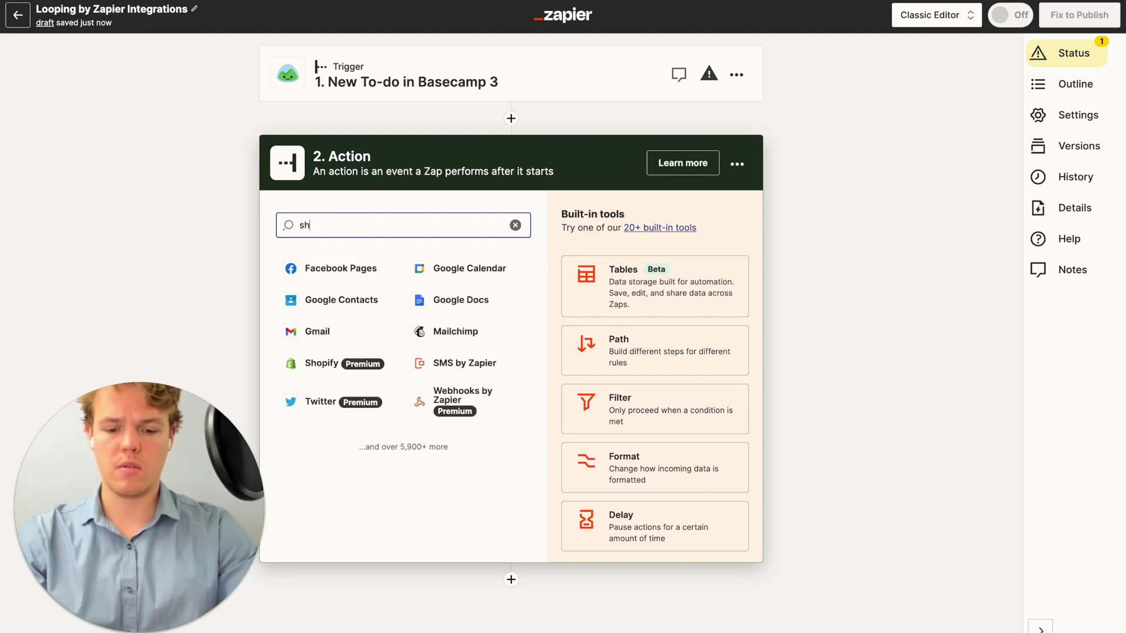
click(439, 273)
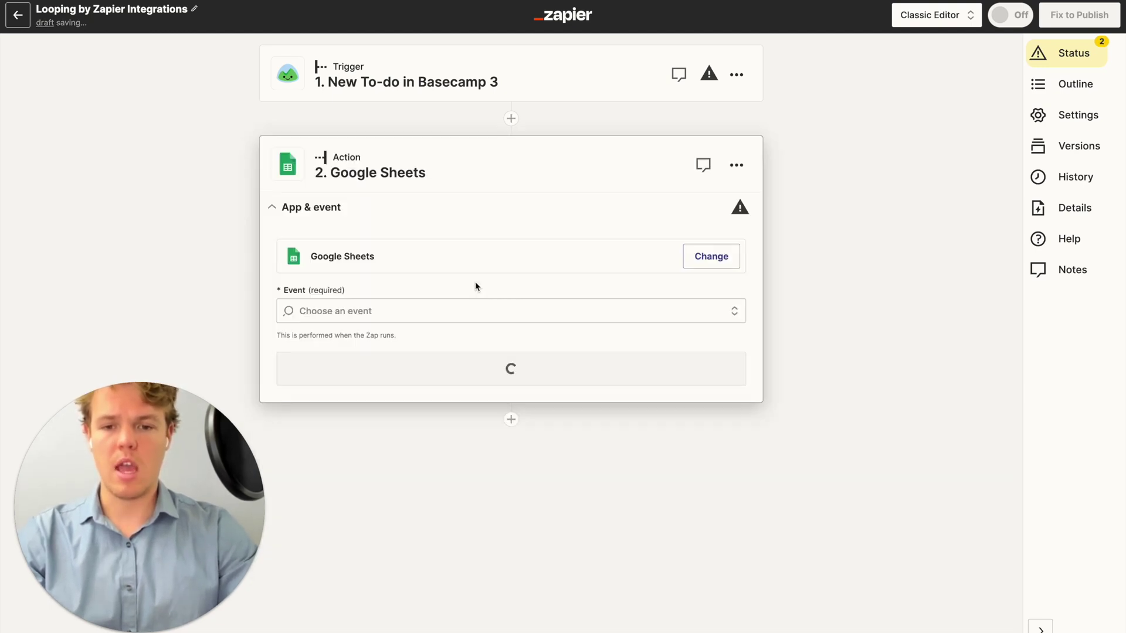
Set the action event to Lookup Spreadsheet Rows (output as Line Items) and assign the existing Google Sheets account.
click(440, 310)
scroll(432, 474, down, 5)
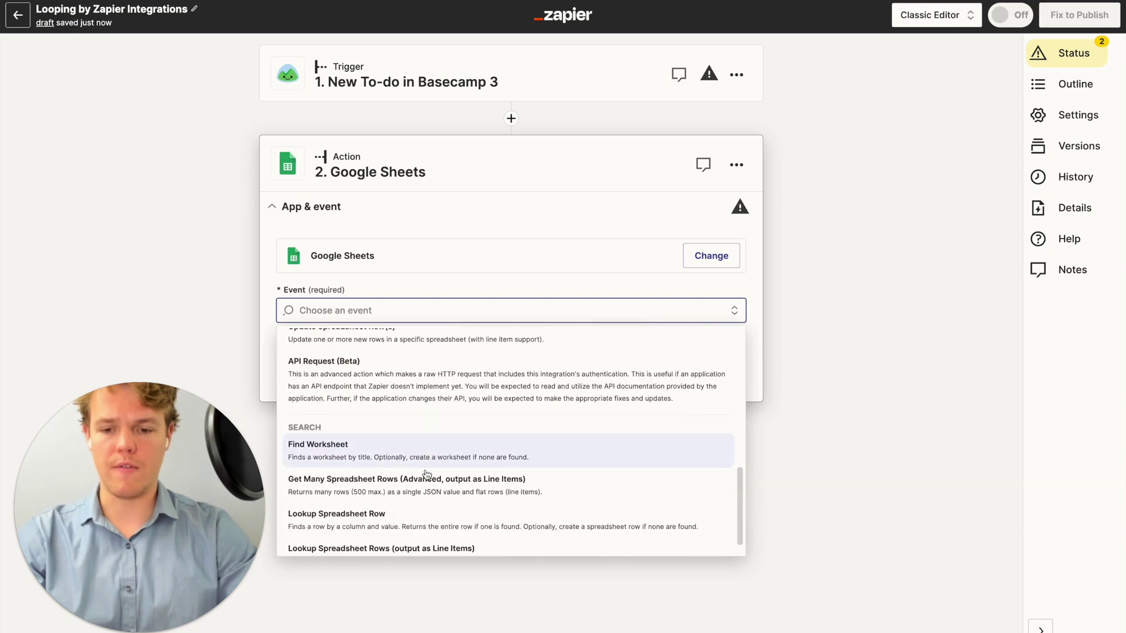
click(424, 533)
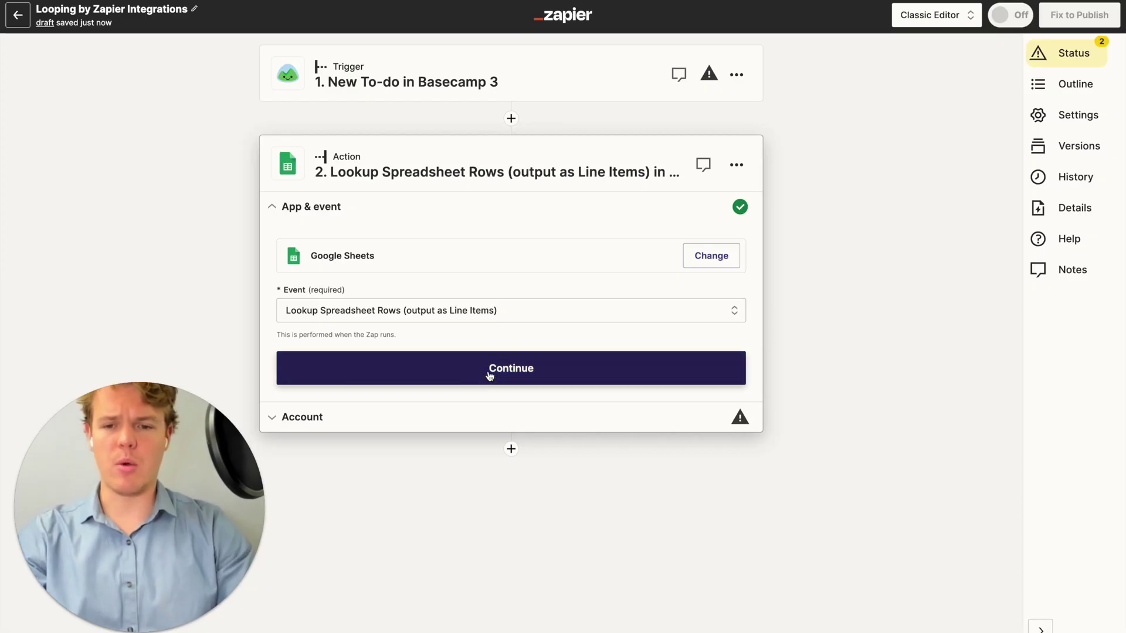
click(490, 374)
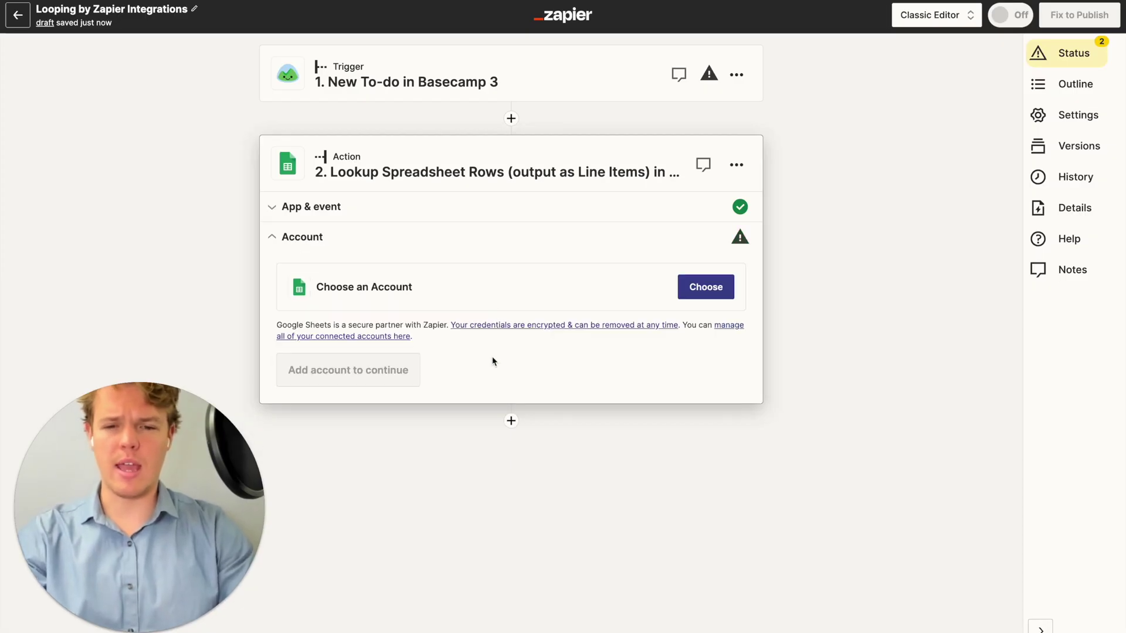
click(706, 287)
click(443, 390)
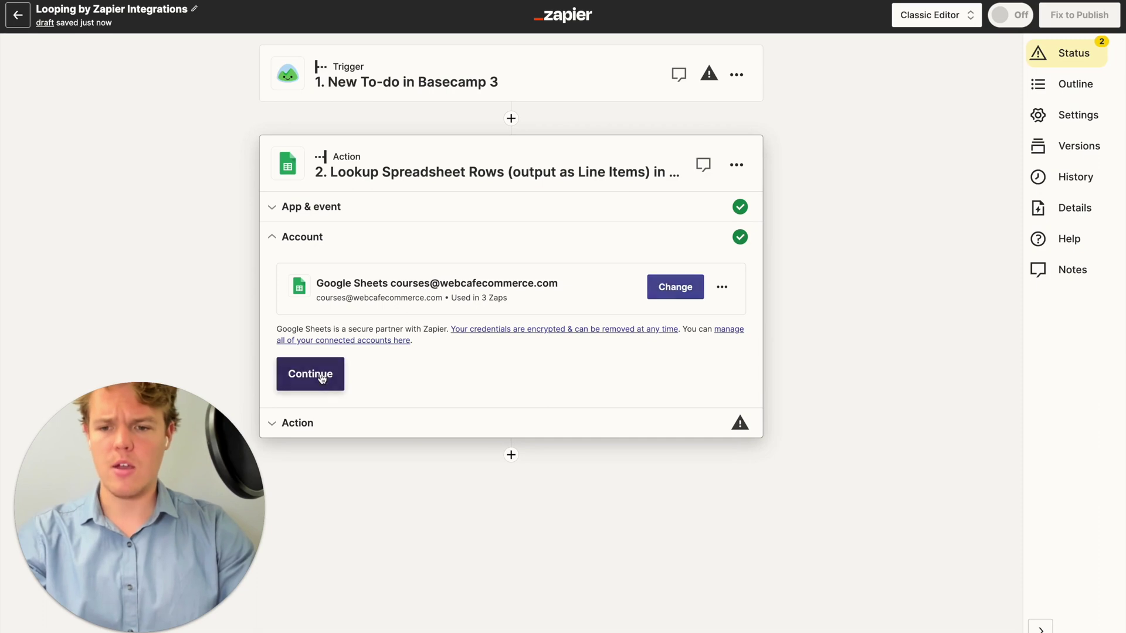
click(319, 372)
Point the row lookup at the Looping by Zapier Example spreadsheet and its Example worksheet.
click(429, 256)
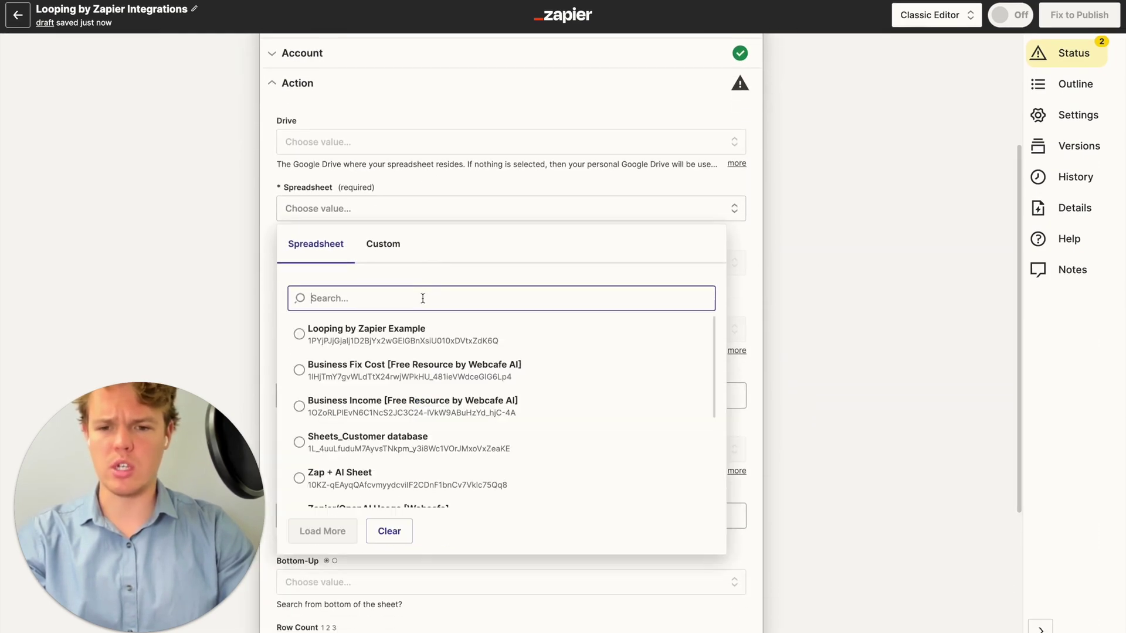
click(412, 335)
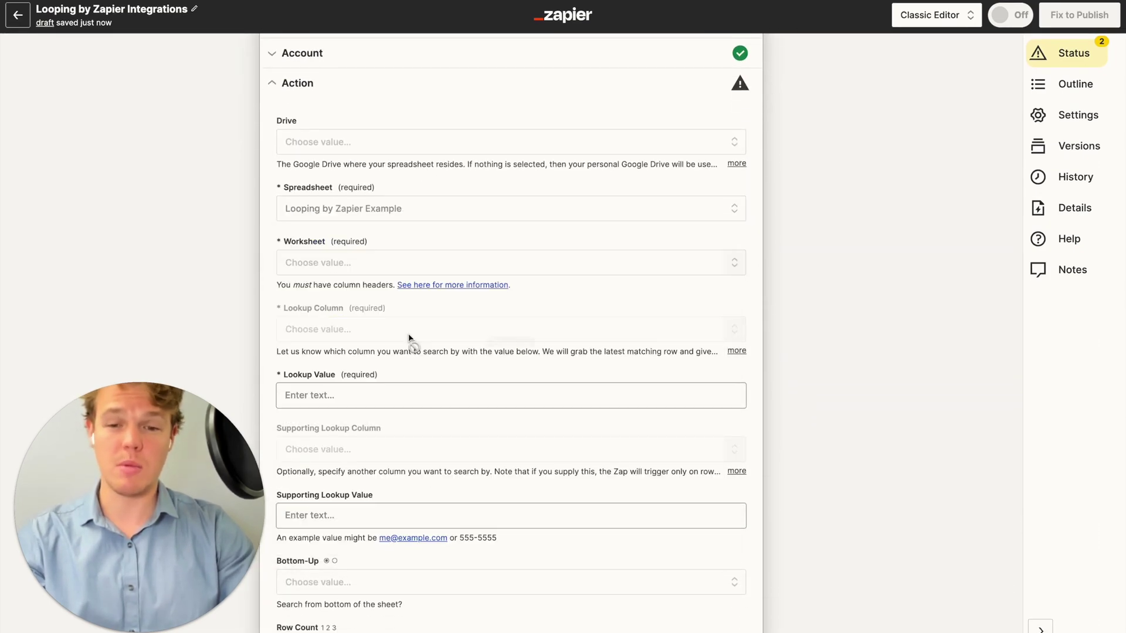
click(405, 256)
click(382, 378)
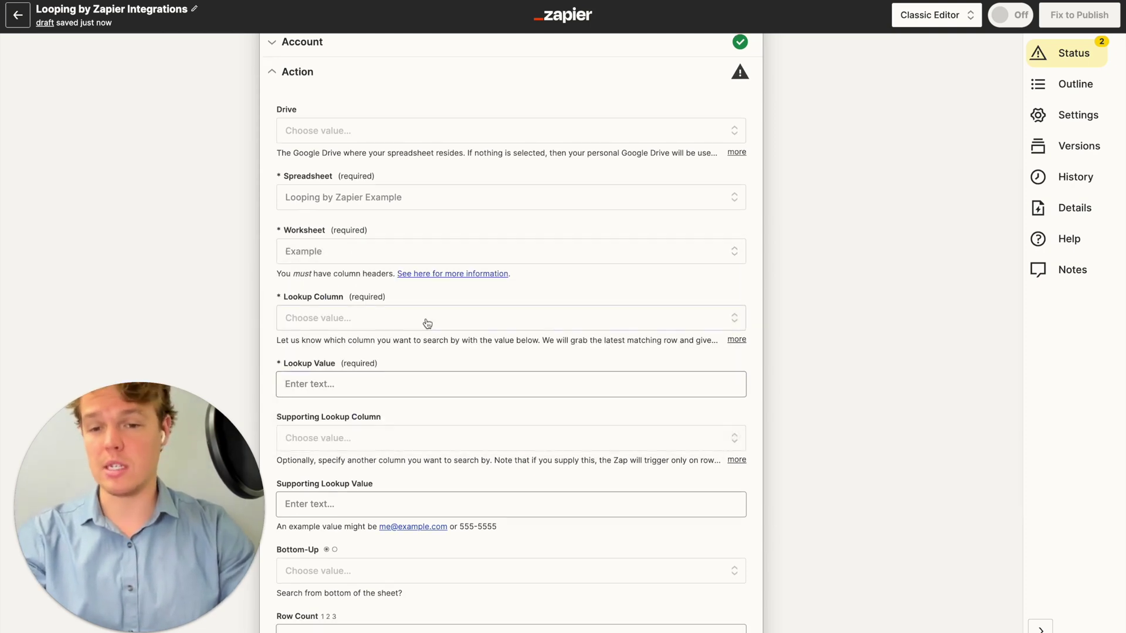
Set the lookup column to Ready and the lookup value to Yes.
scroll(425, 321, down, 2)
click(419, 265)
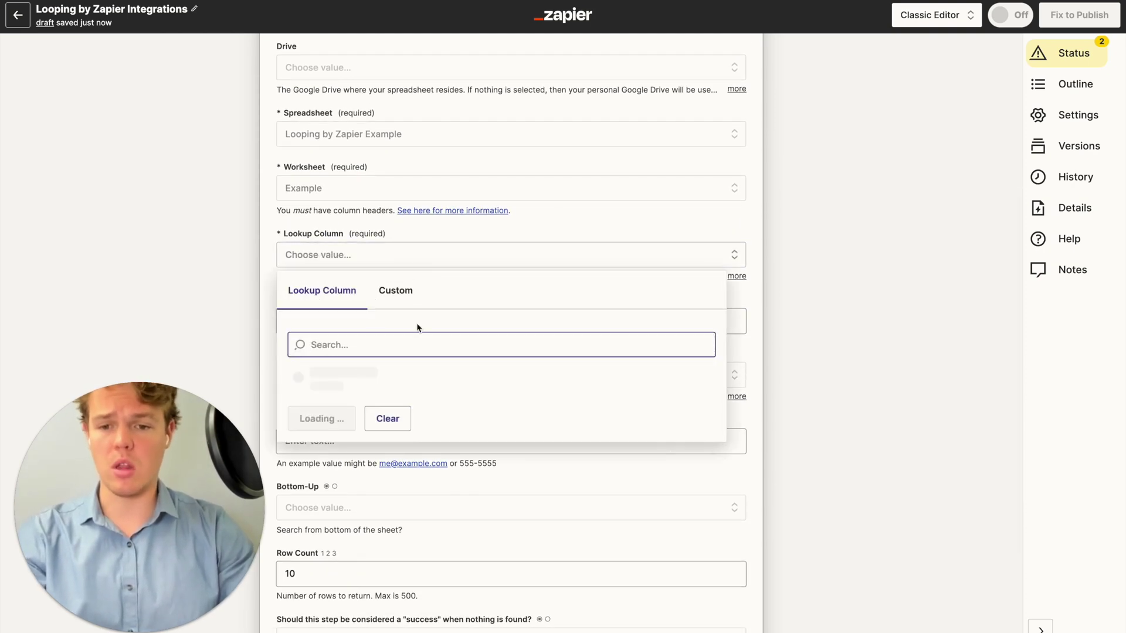
scroll(405, 381, down, 2)
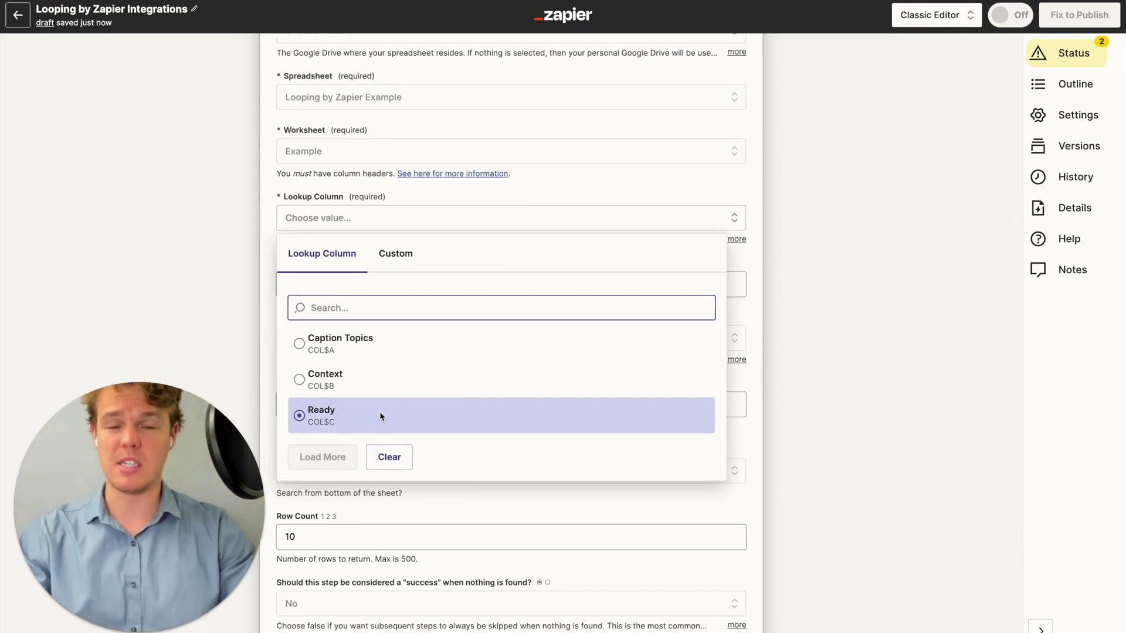
click(379, 417)
scroll(387, 333, down, 1)
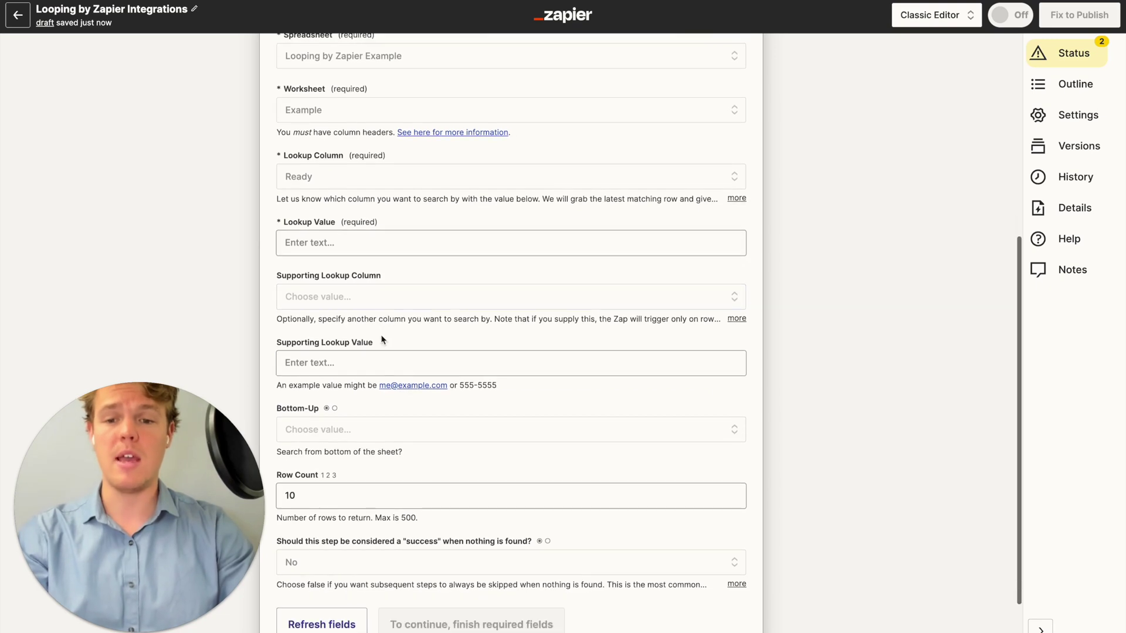
click(367, 240)
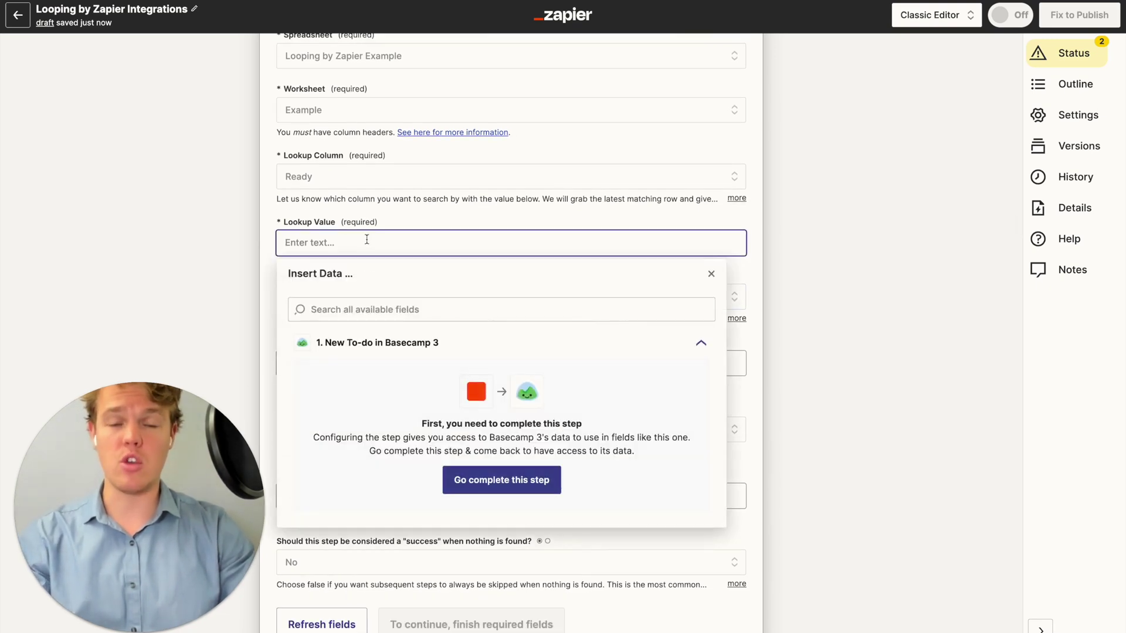
text(Yes)
click(274, 261)
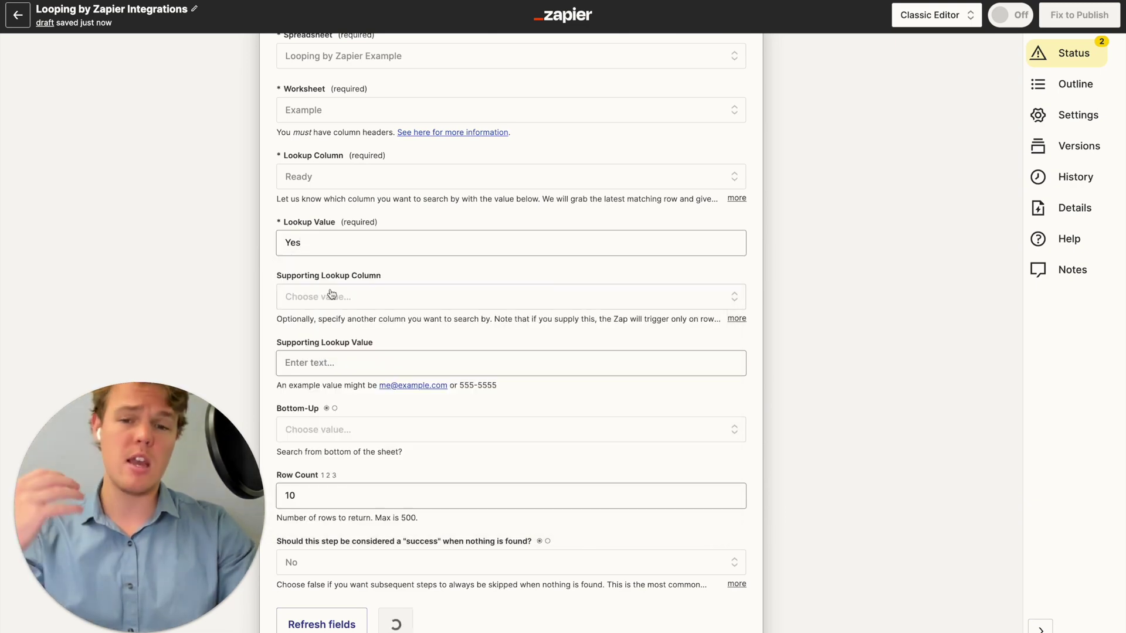
Accept the remaining lookup settings and test the Google Sheets action.
scroll(365, 283, down, 1)
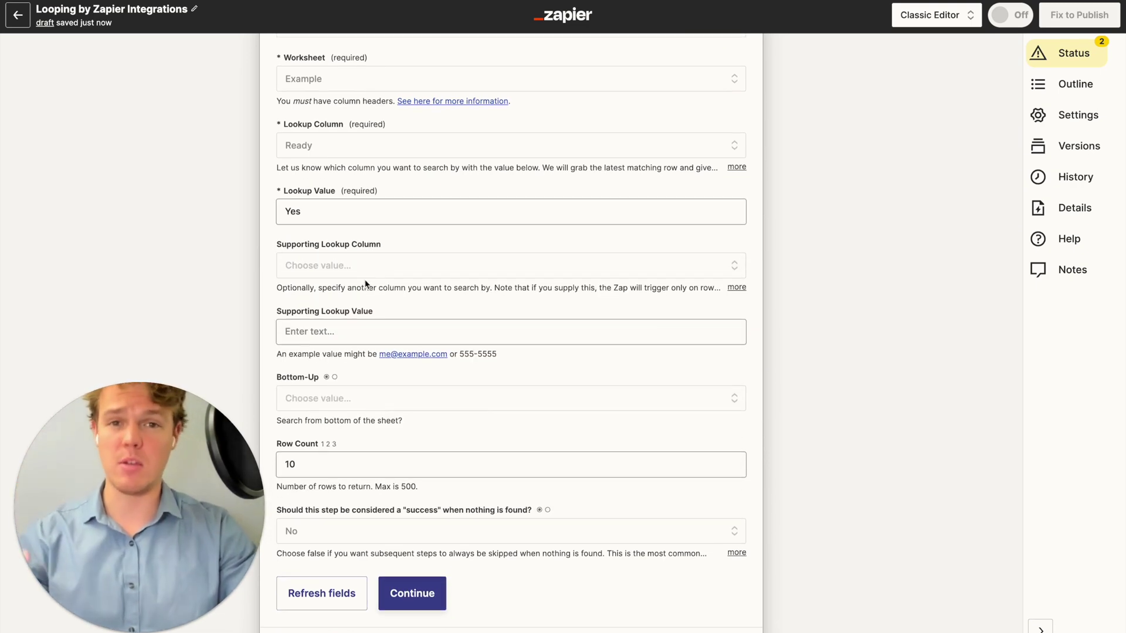
scroll(366, 287, down, 1)
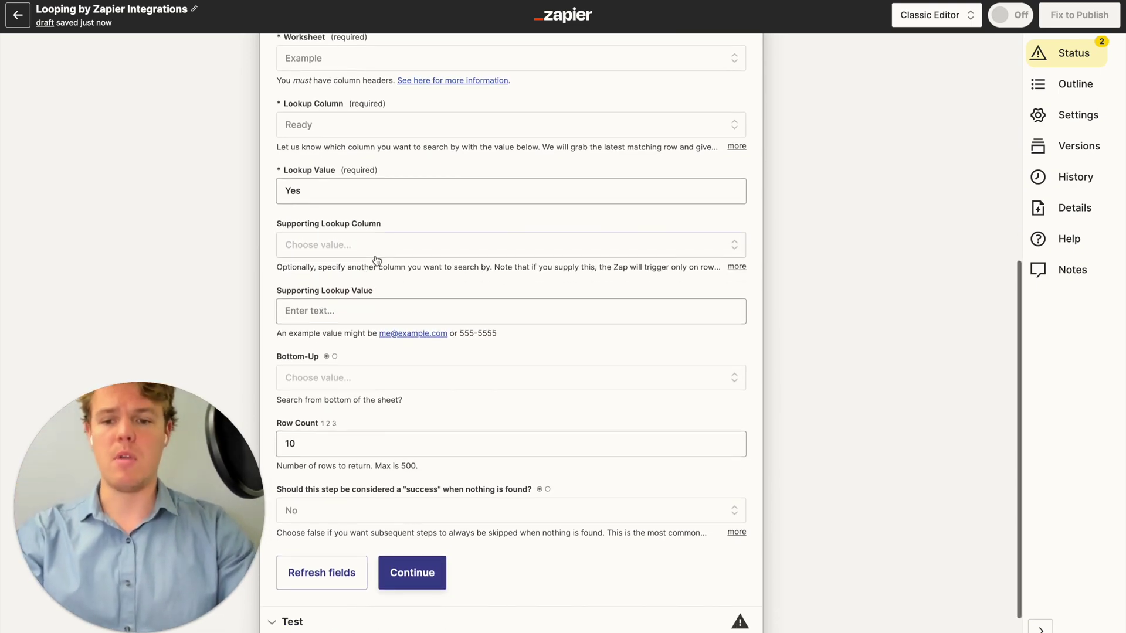
scroll(411, 528, down, 1)
click(426, 594)
scroll(449, 439, down, 3)
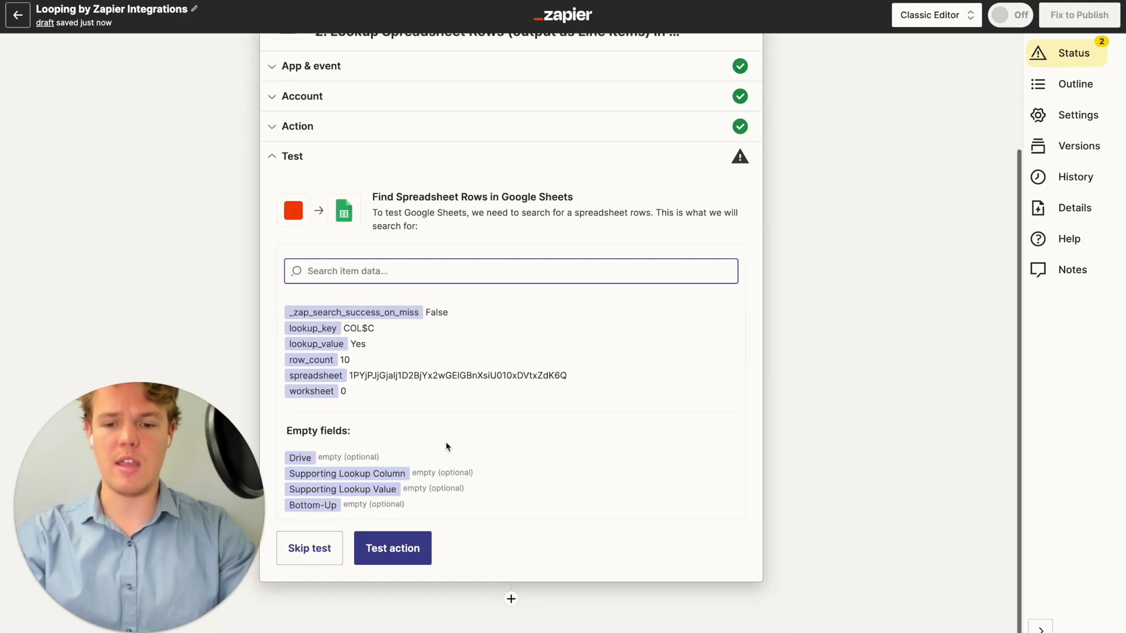
click(392, 545)
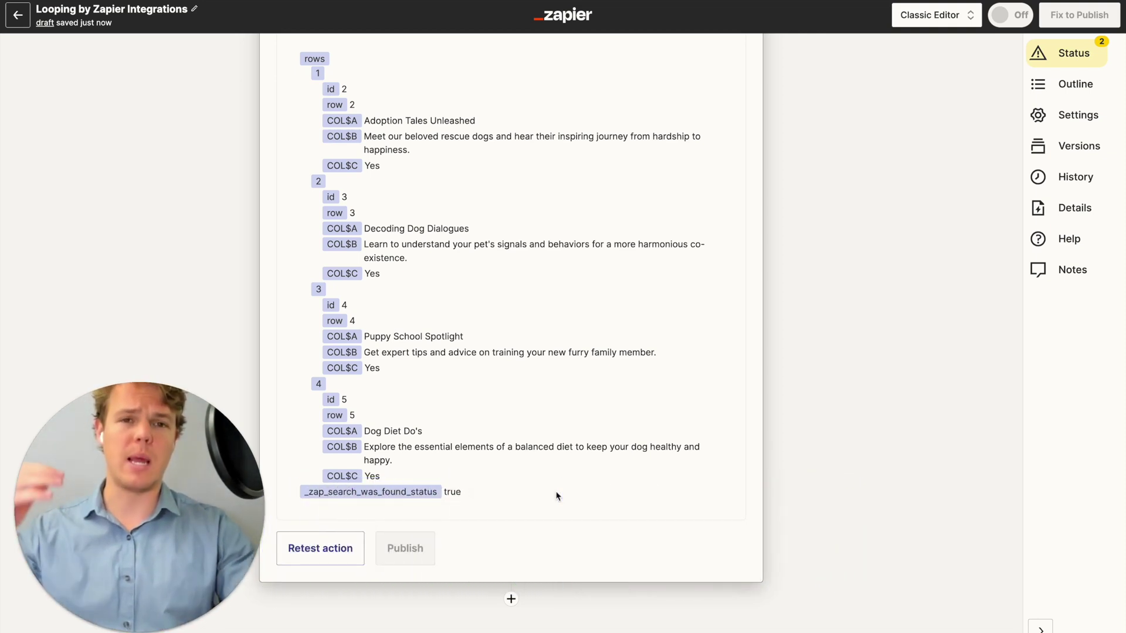
Add a Looping by Zapier action as step 3 with the event Create Loop From Line Items.
click(512, 598)
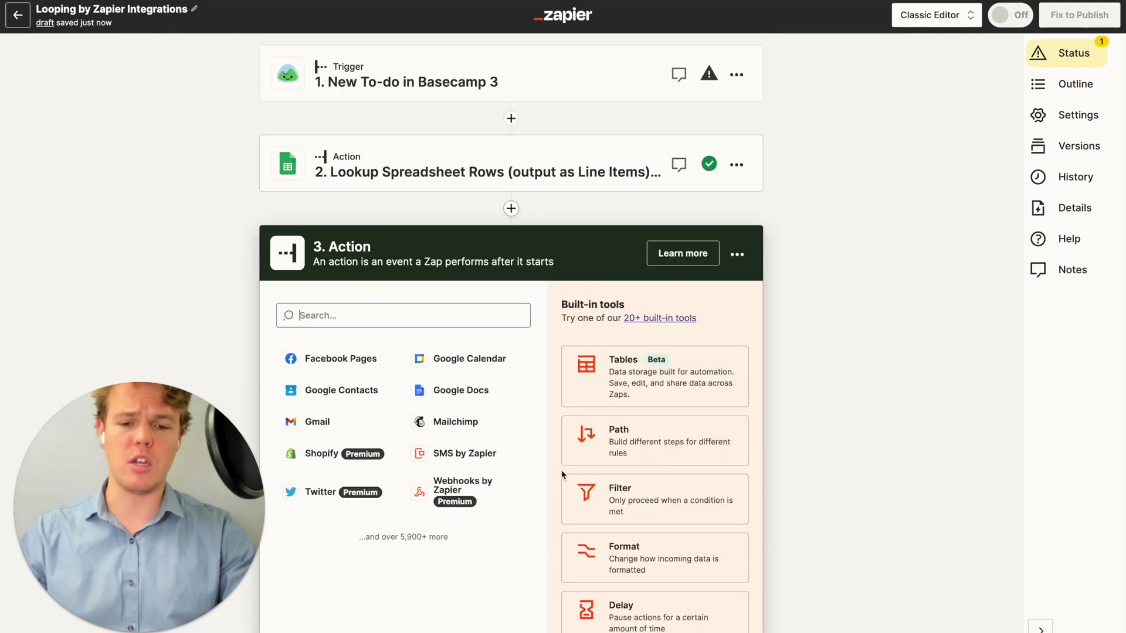
text(loo)
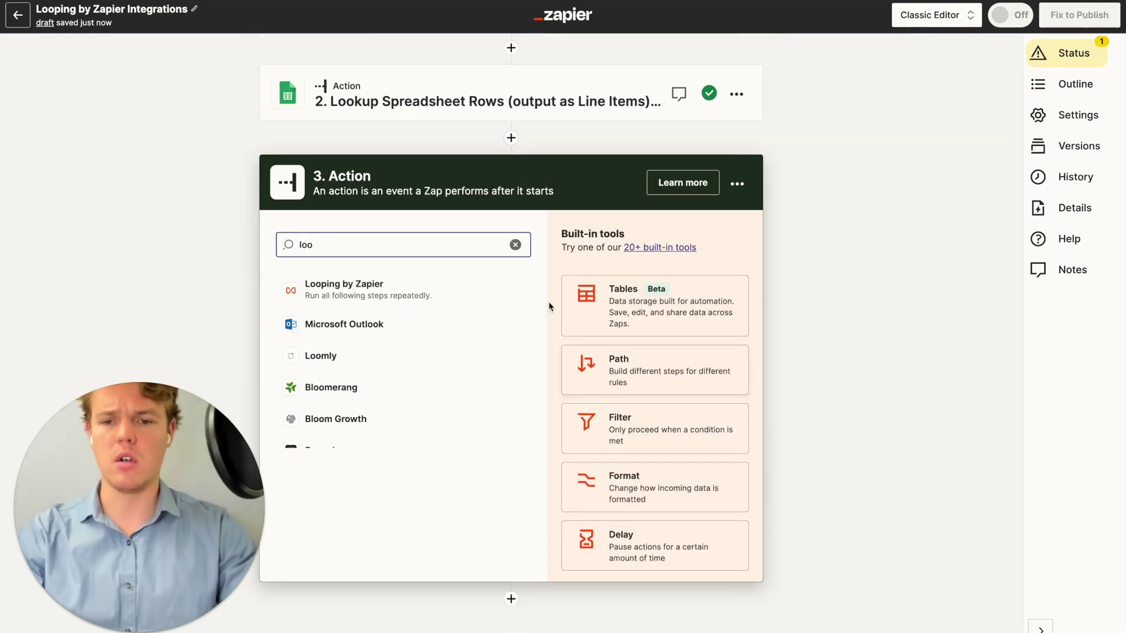
click(490, 293)
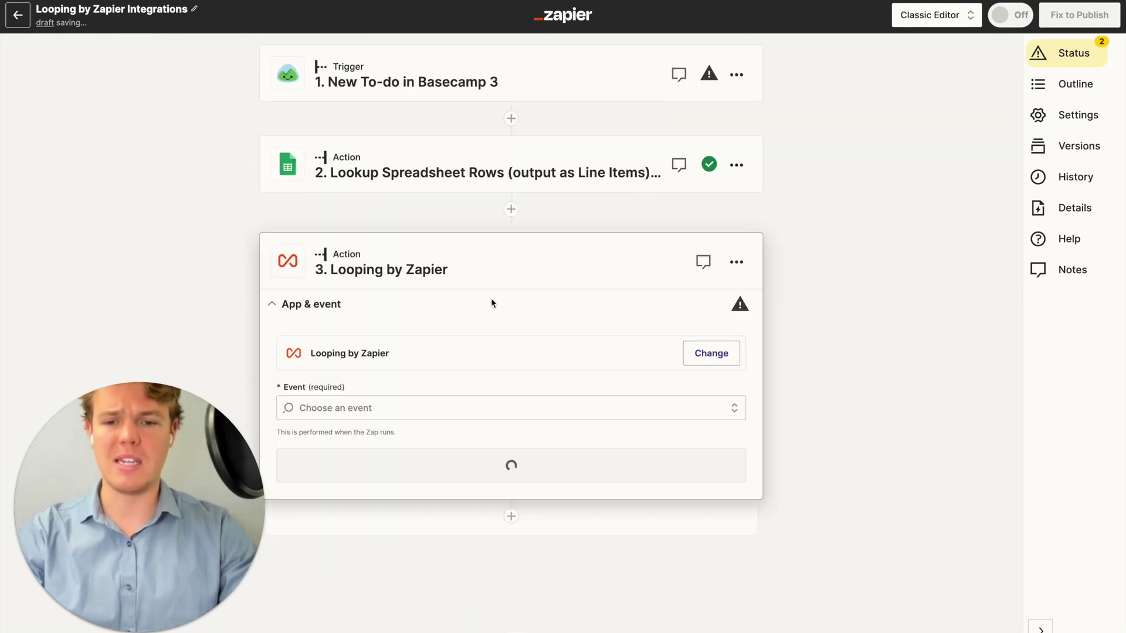
click(430, 405)
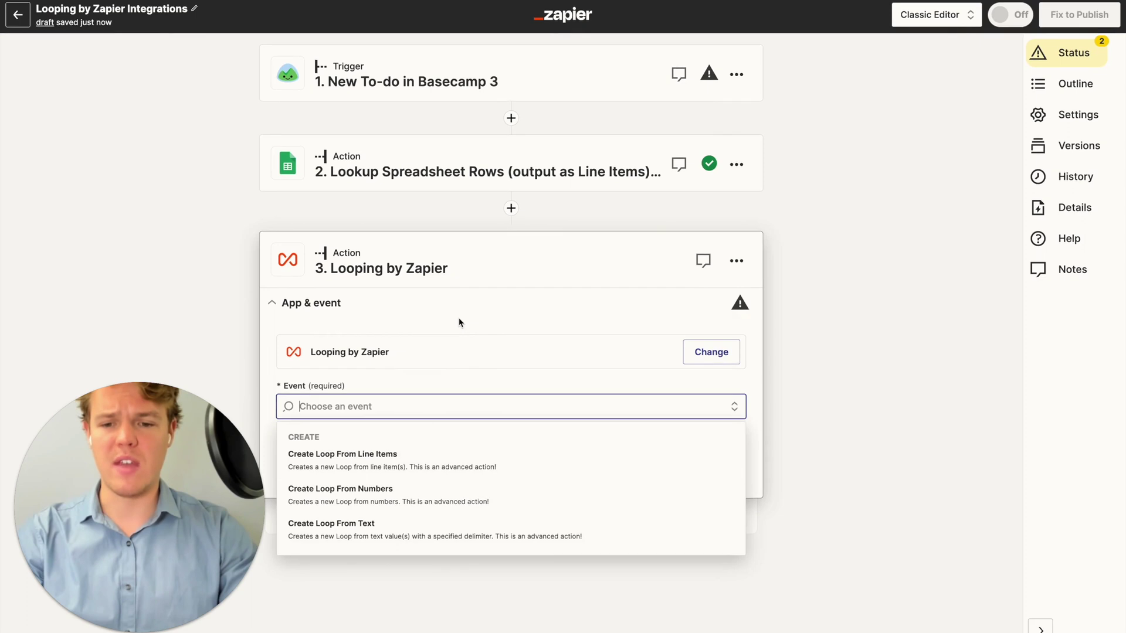
click(438, 460)
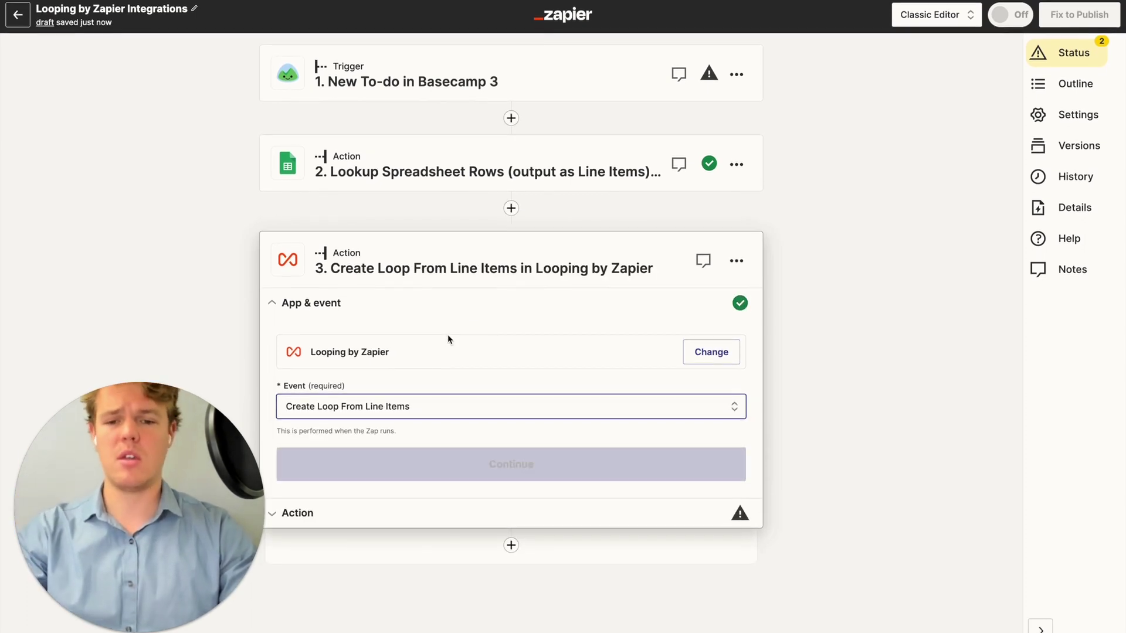
click(470, 464)
Name the first loop value Caption Topics and map it to Rows COL A from the Google Sheets lookup.
click(394, 401)
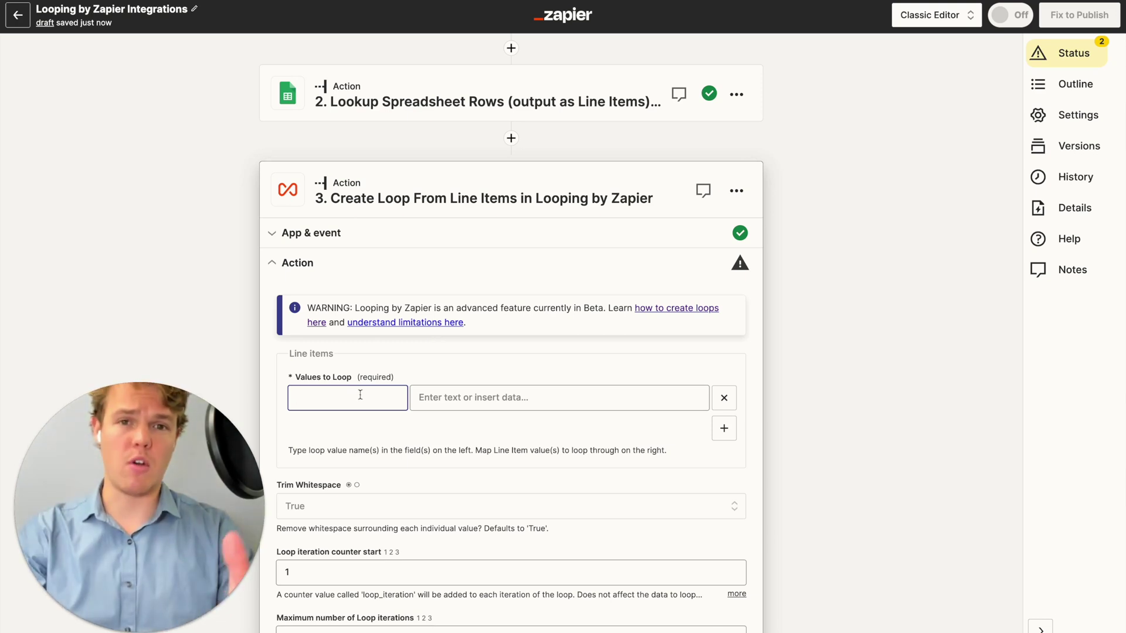
click(475, 393)
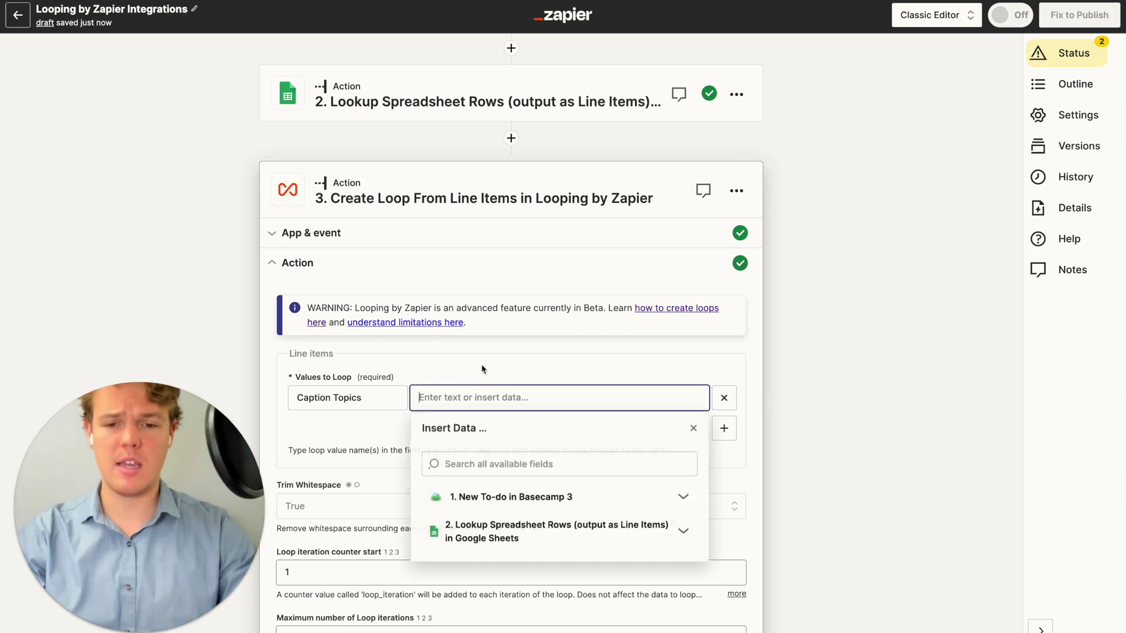
scroll(487, 410, down, 2)
click(523, 414)
scroll(523, 420, down, 3)
click(522, 420)
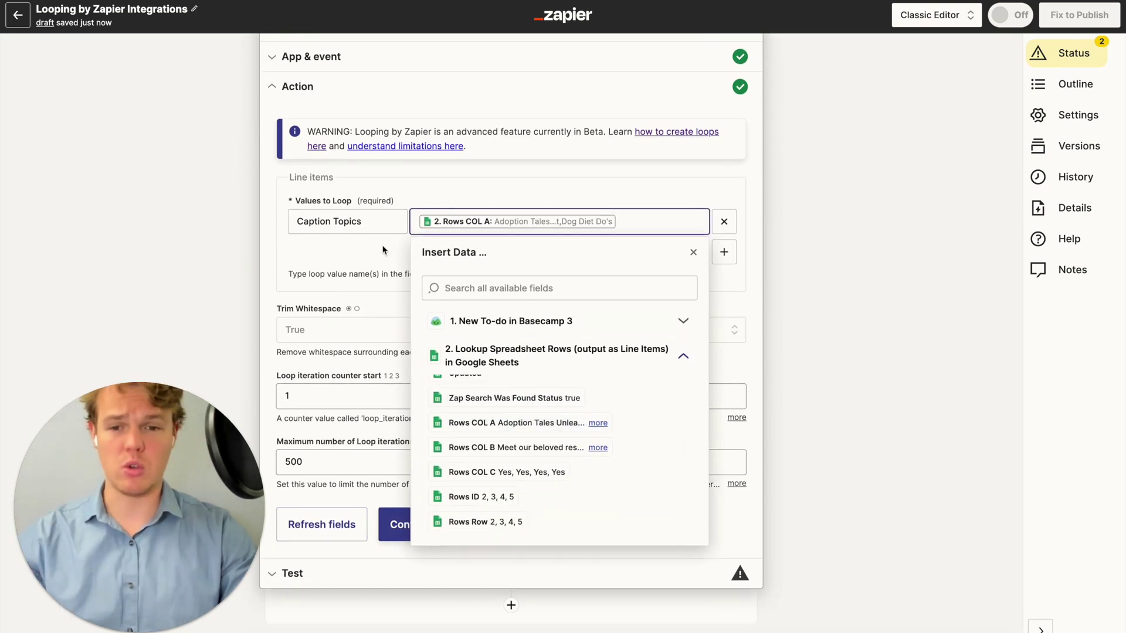
click(762, 287)
Add a second loop value named Context and map it to Rows COL B from the Google Sheets lookup.
click(724, 252)
click(405, 257)
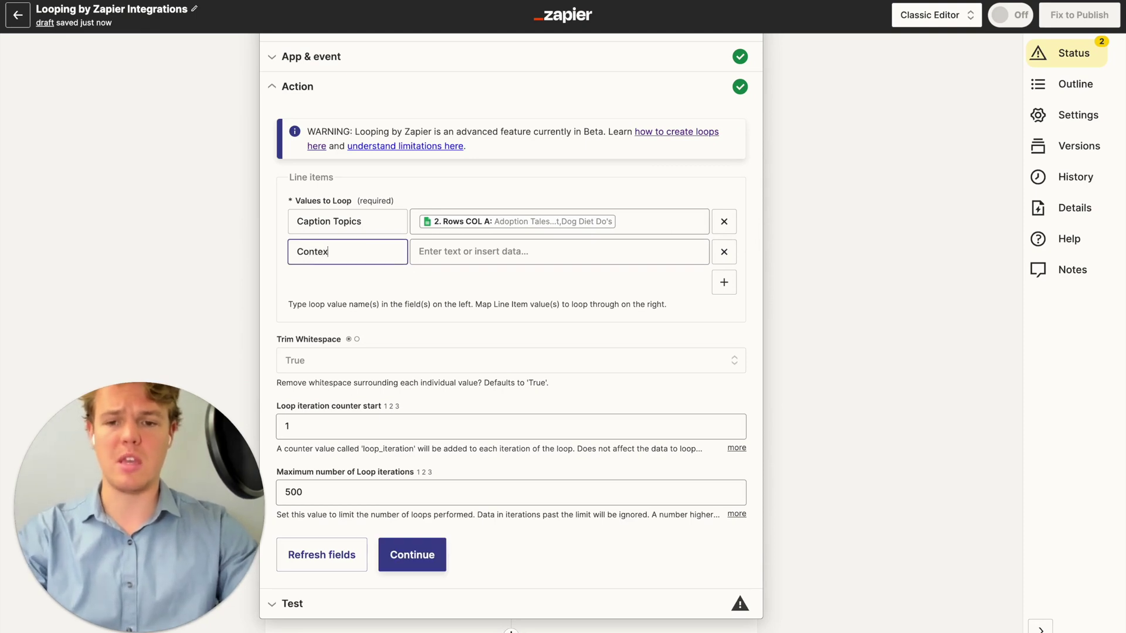
click(487, 252)
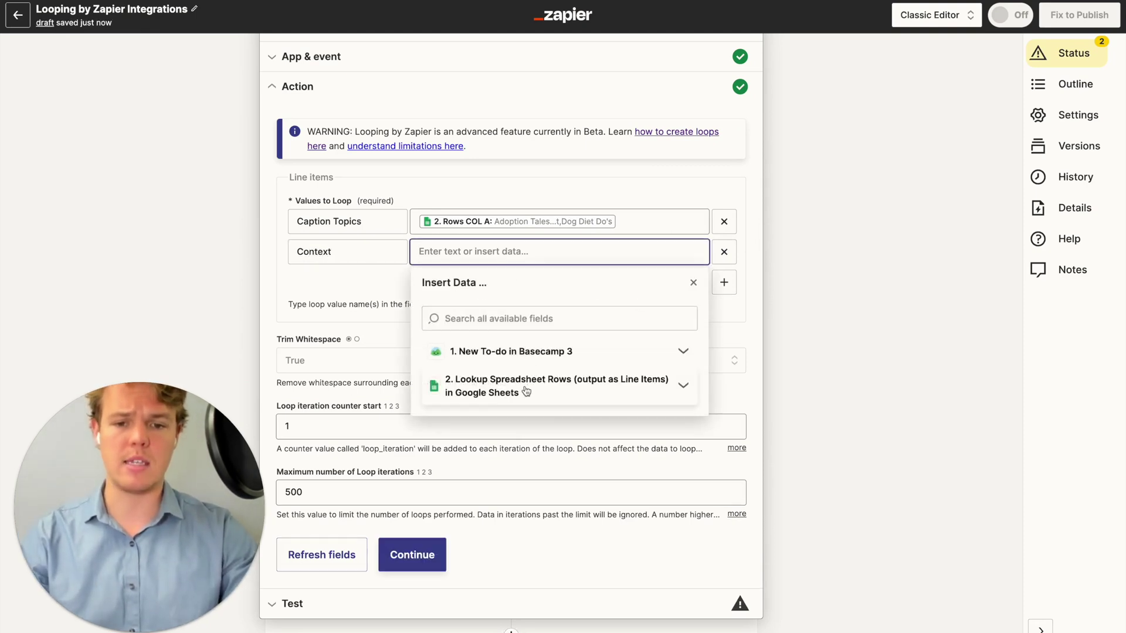
click(545, 390)
scroll(542, 428, down, 3)
click(516, 468)
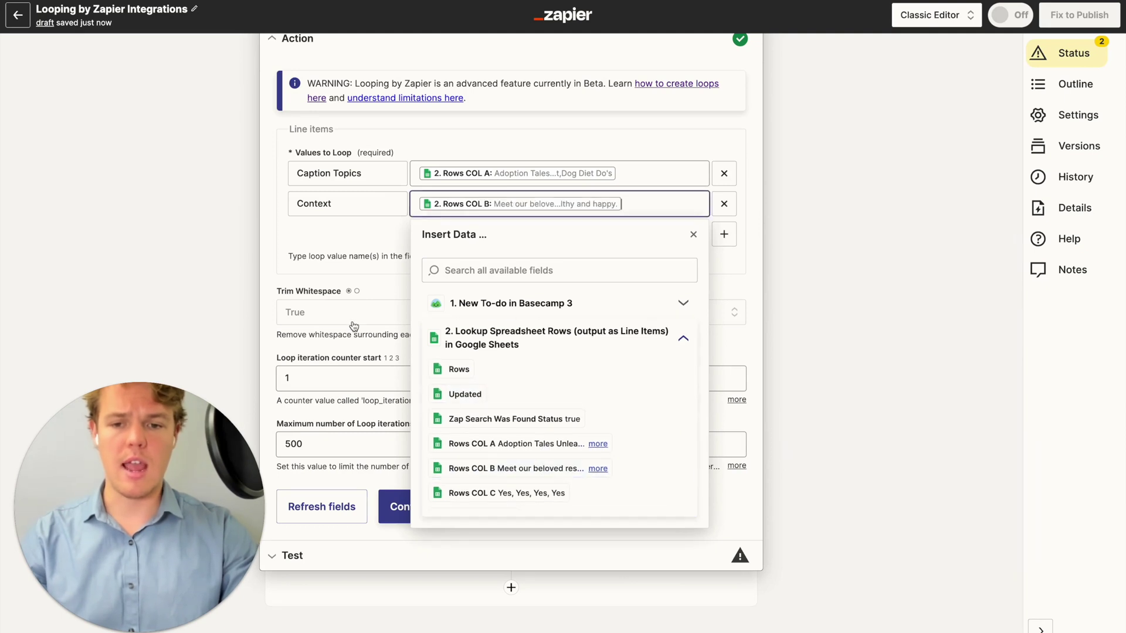
click(343, 250)
Add a third loop value named Ready and map it to Rows COL C from the Google Sheets lookup.
click(724, 234)
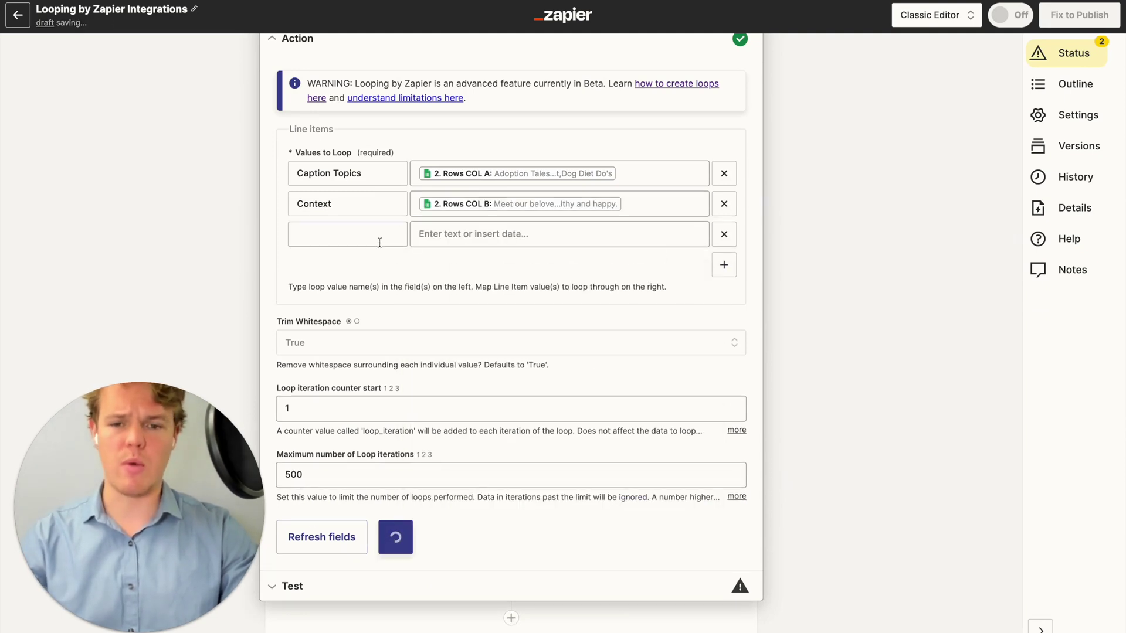
text(Ready)
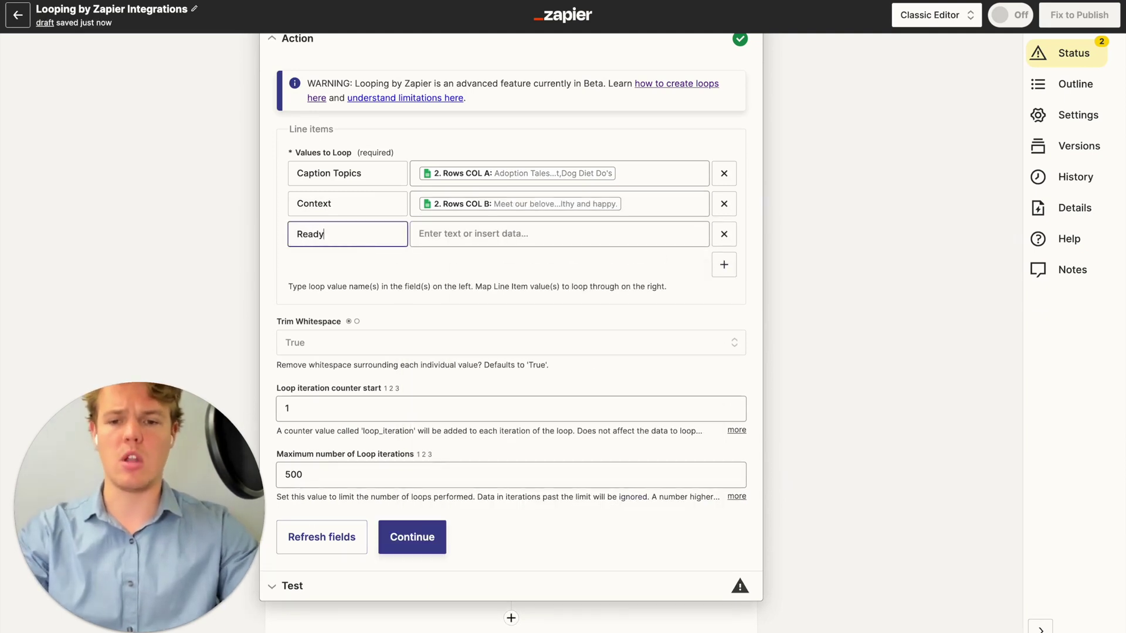
click(483, 234)
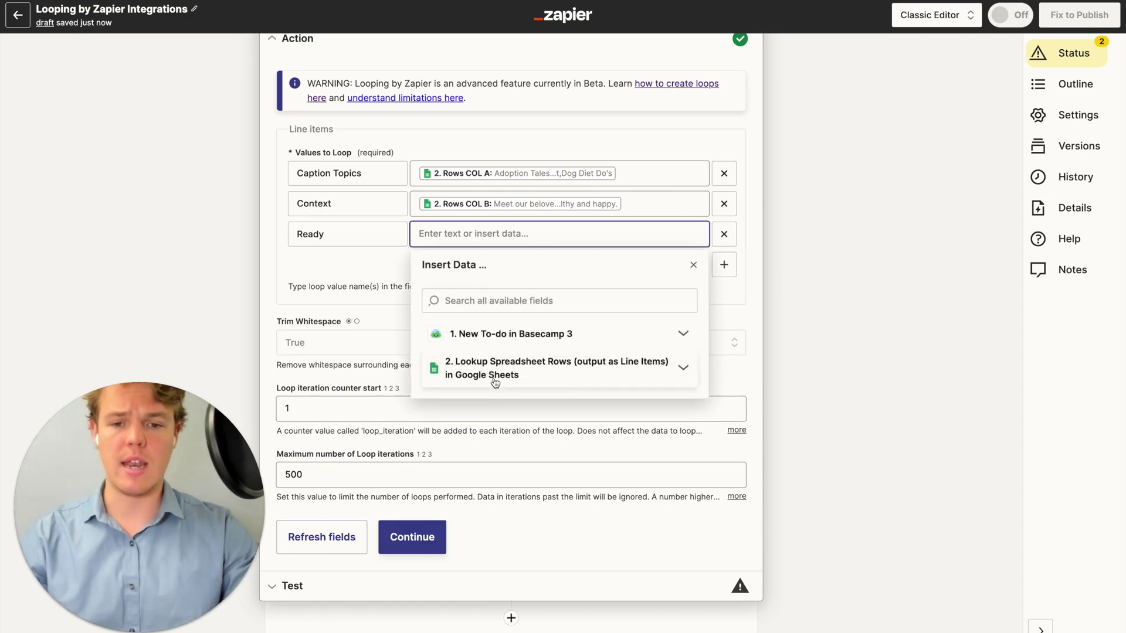
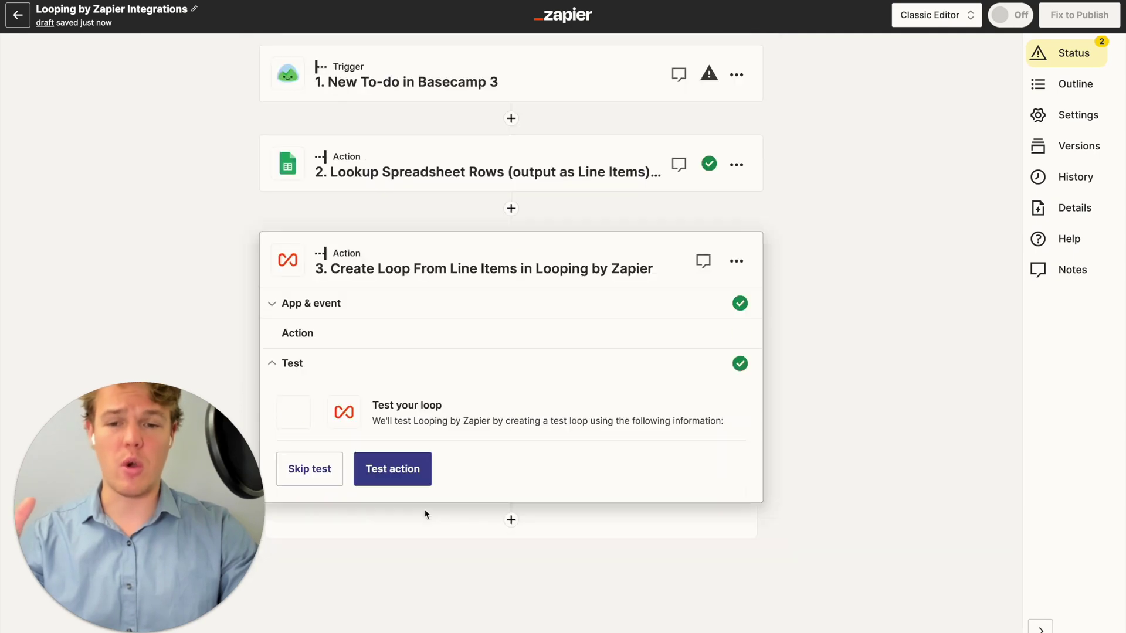
Test the loop action and review the values returned for each iteration.
click(426, 522)
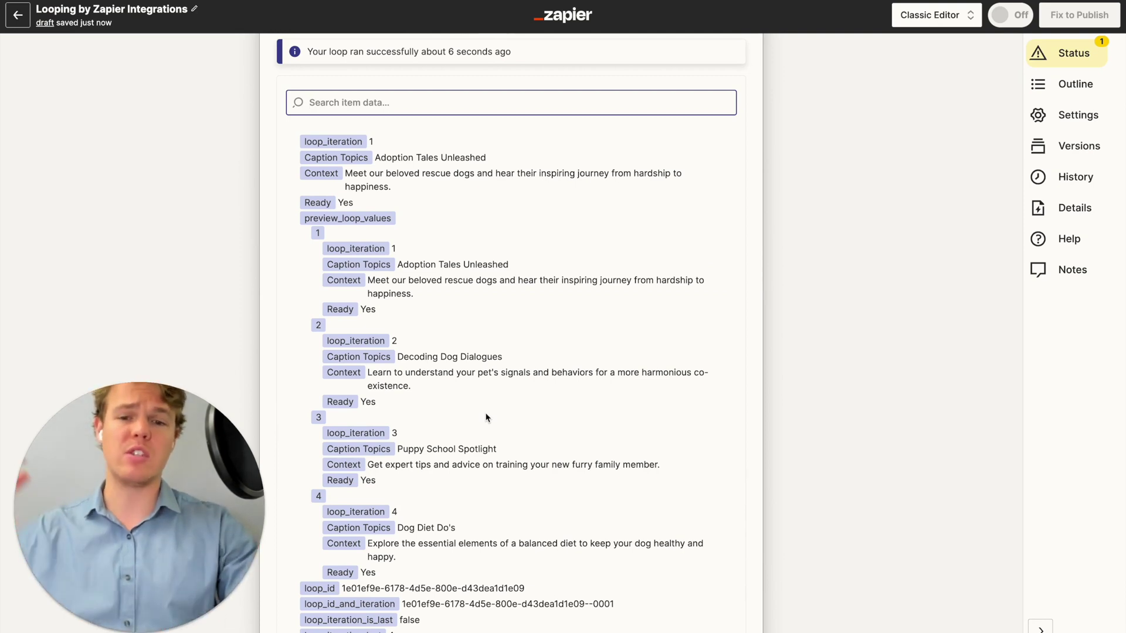
scroll(478, 322, down, 1)
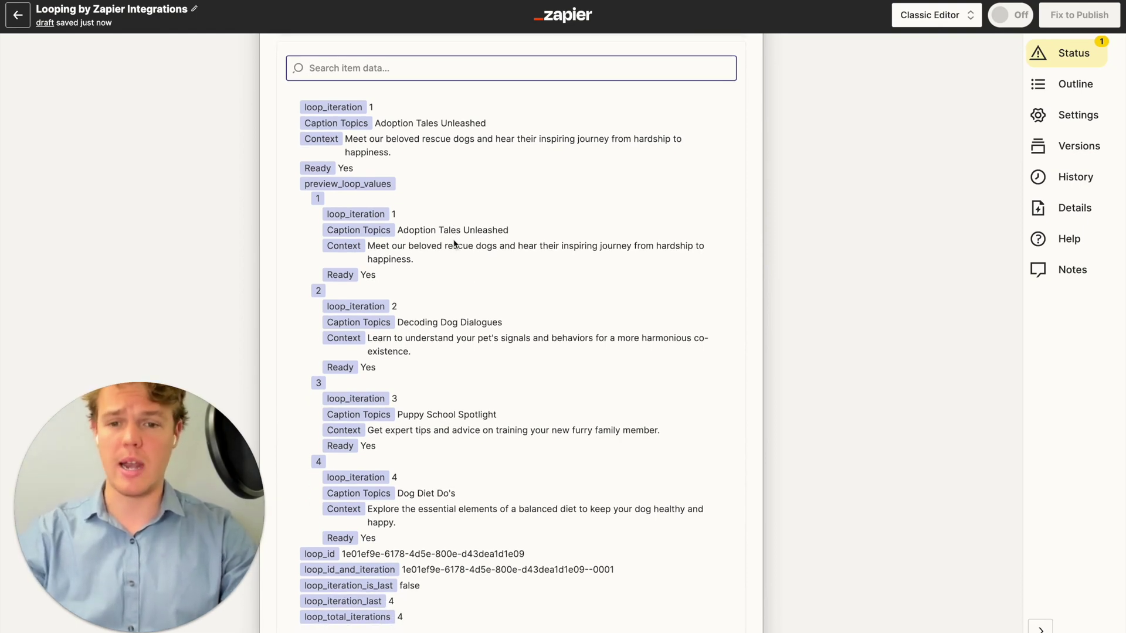
scroll(444, 287, down, 5)
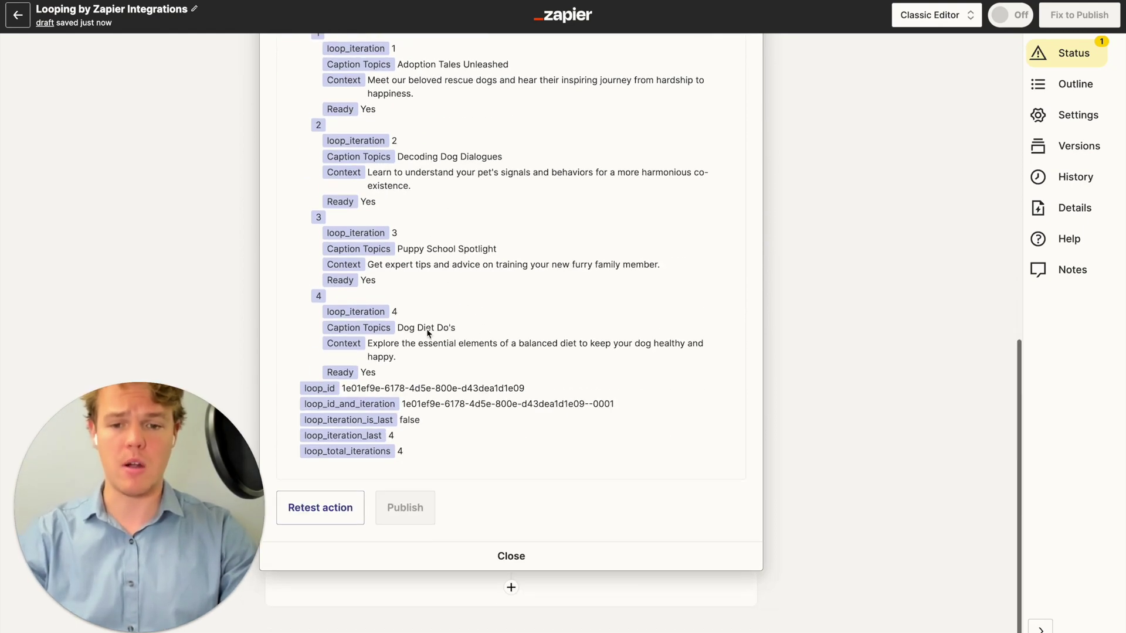
Add a ChatGPT action inside the loop with the event Conversation.
click(511, 588)
text(chatgpt)
click(445, 392)
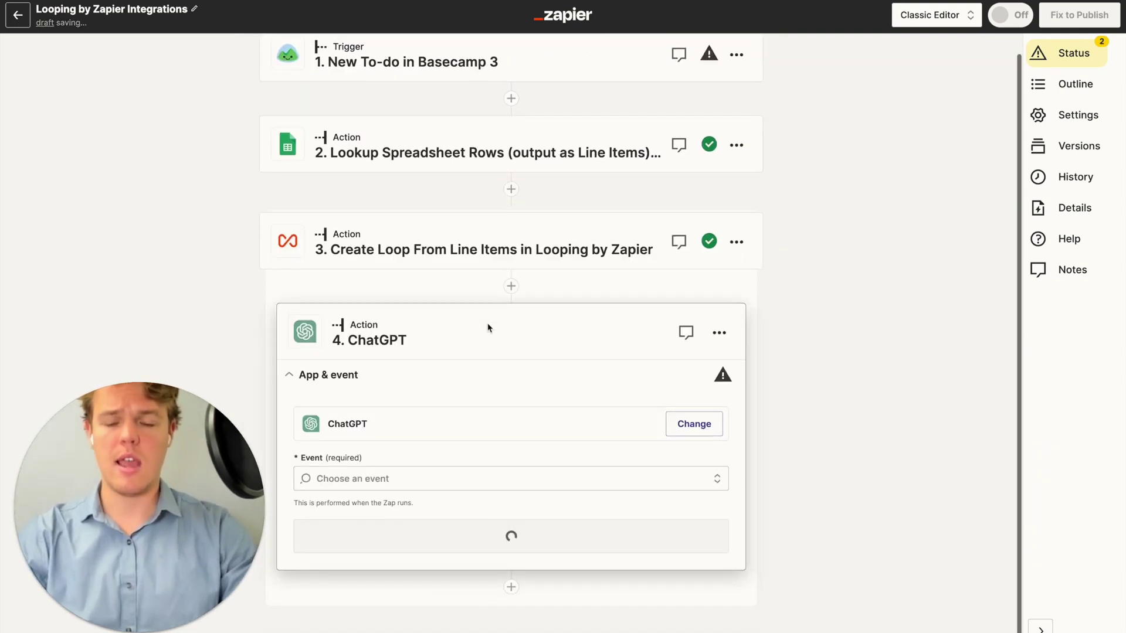
click(455, 528)
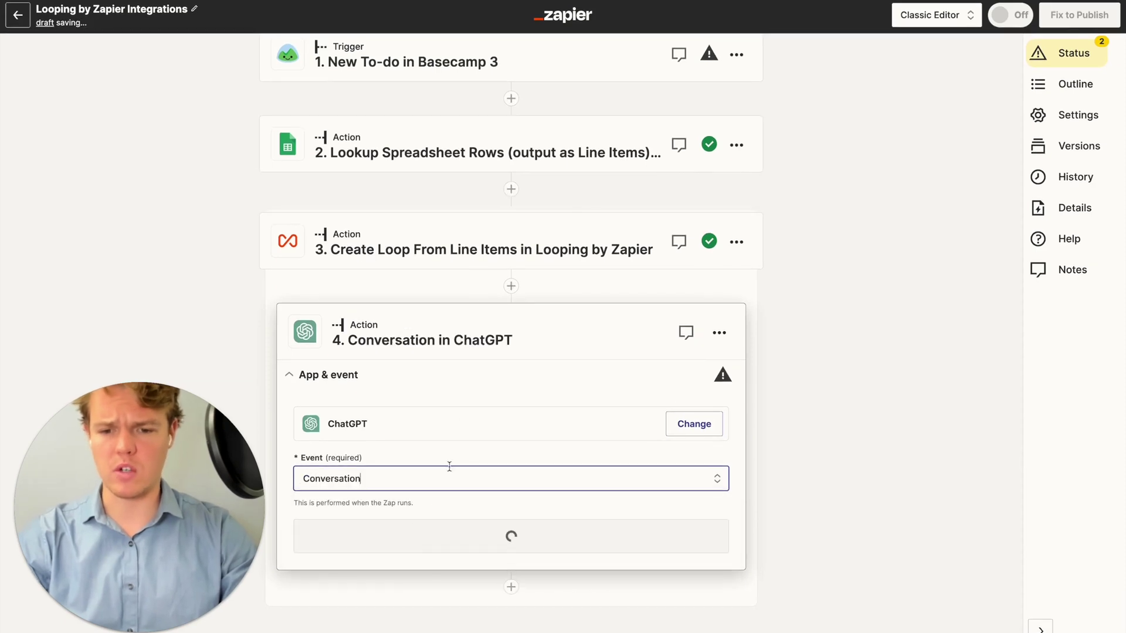
Start the ChatGPT user message with "Context: We are a dog company, and this is for our social medias.".
click(441, 382)
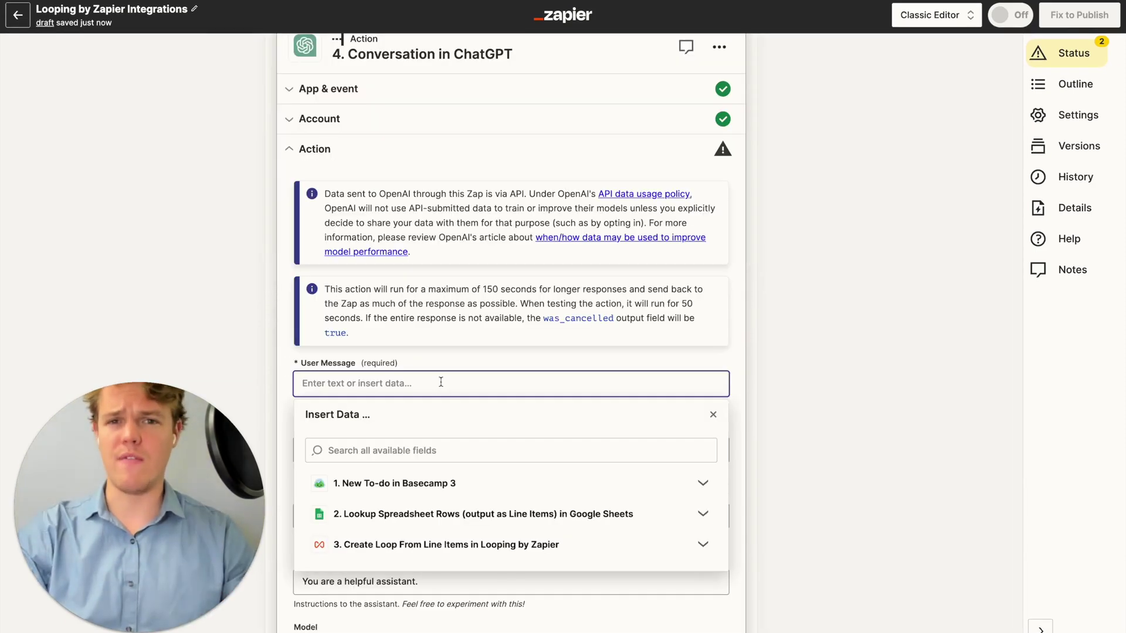
text(Context: We)
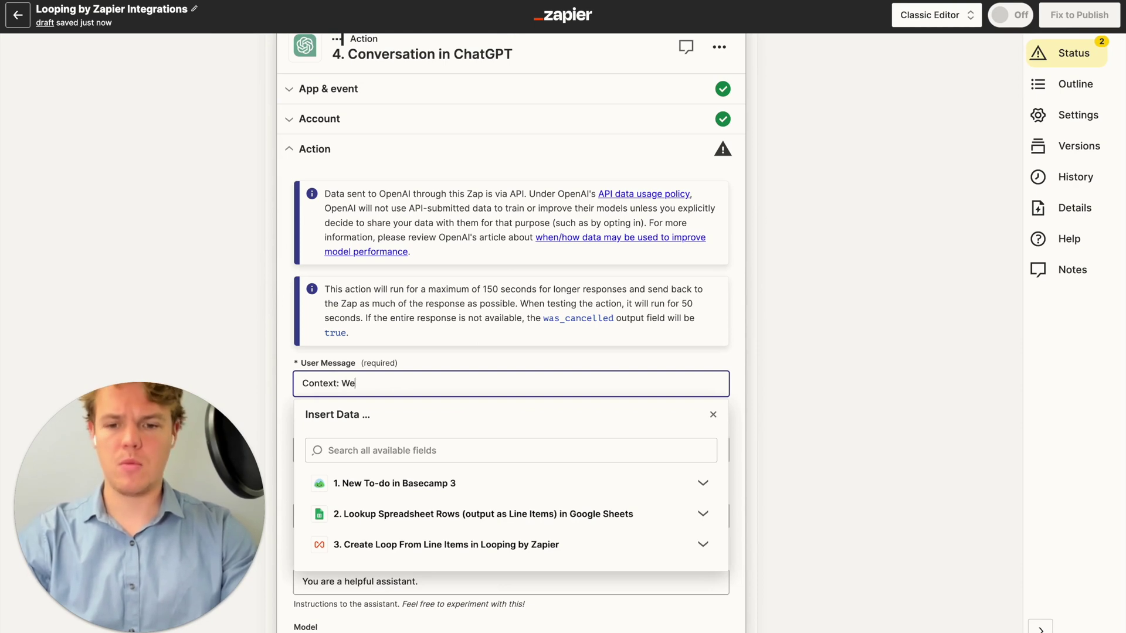
text( are a dog company, and this is for )
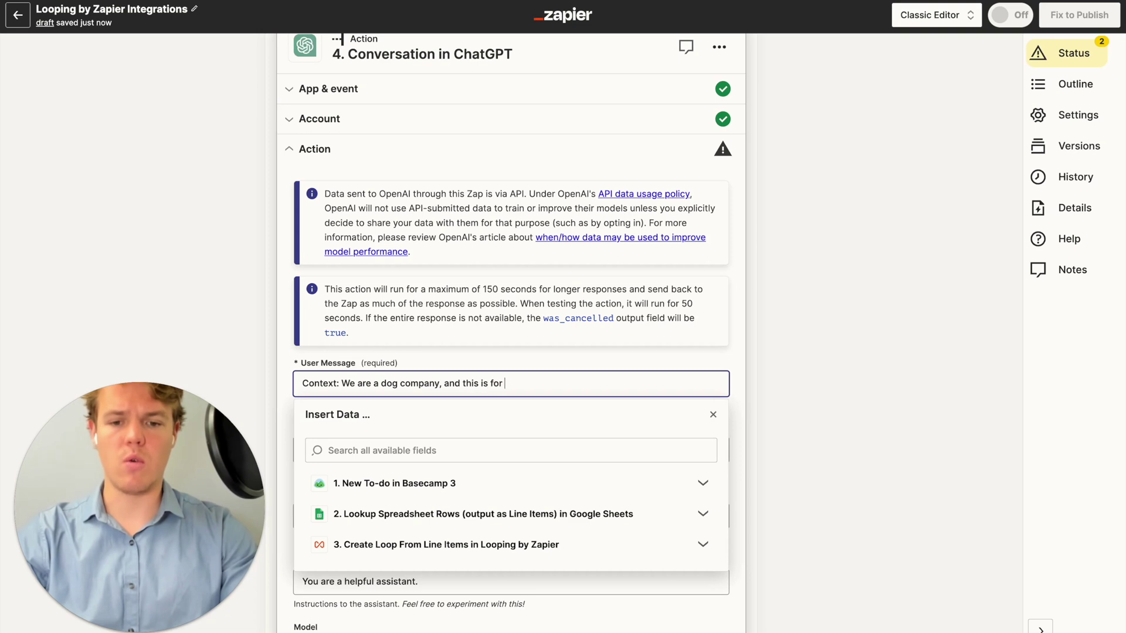
text(our social me)
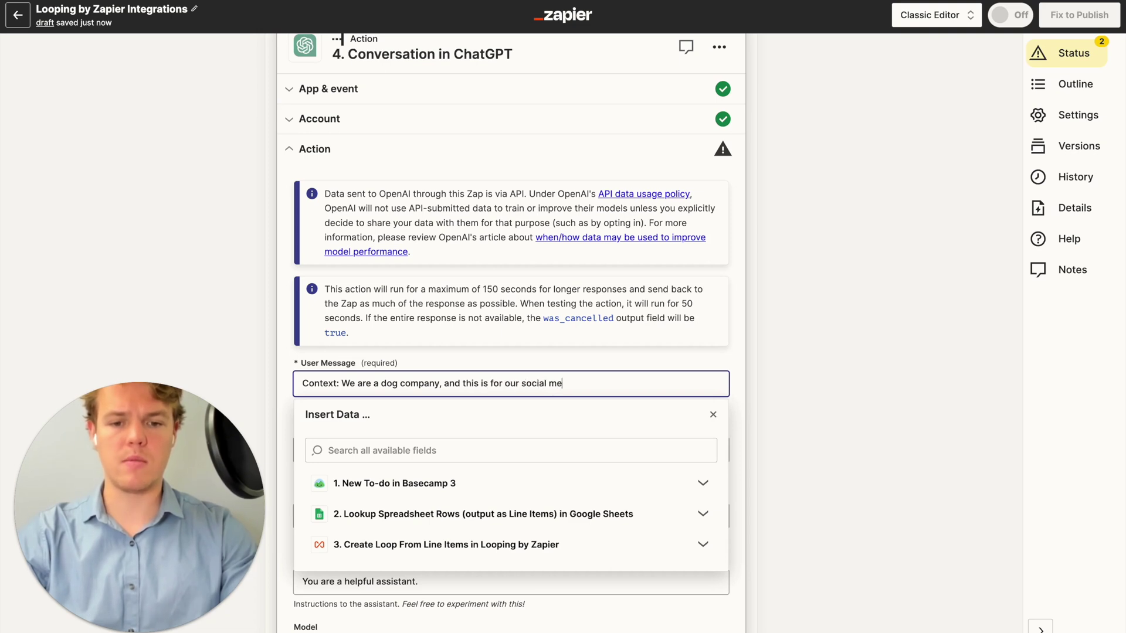
text(dias.)
Add the lines "Based off this caption information:", "Topic:" and "Context:" to the user message.
key(Return)
text(Based off this caption )
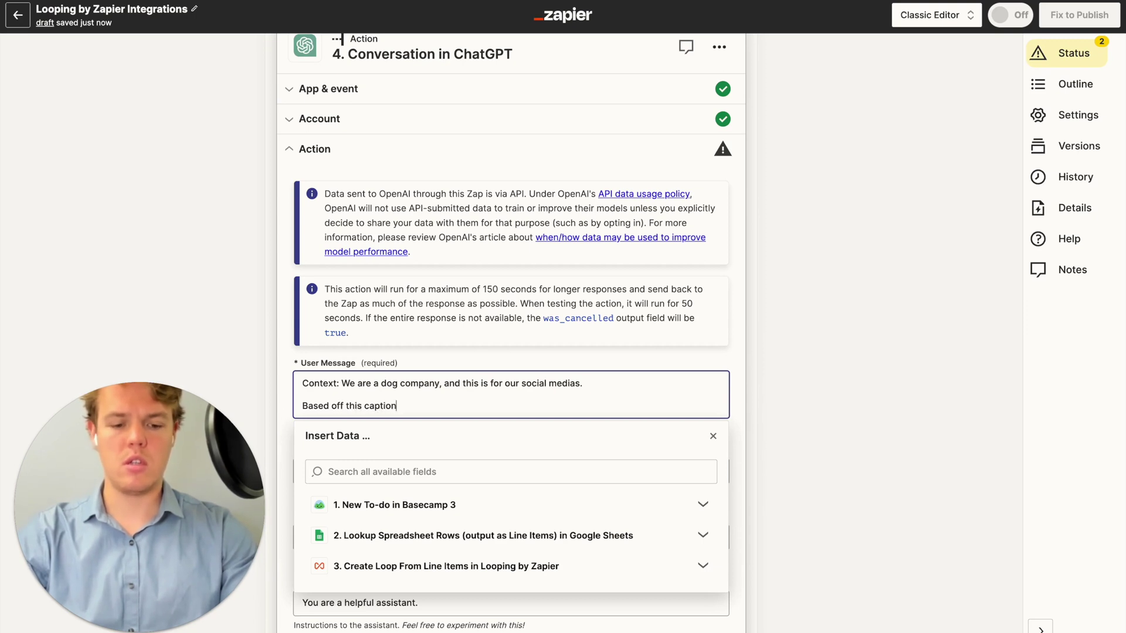
text(information)
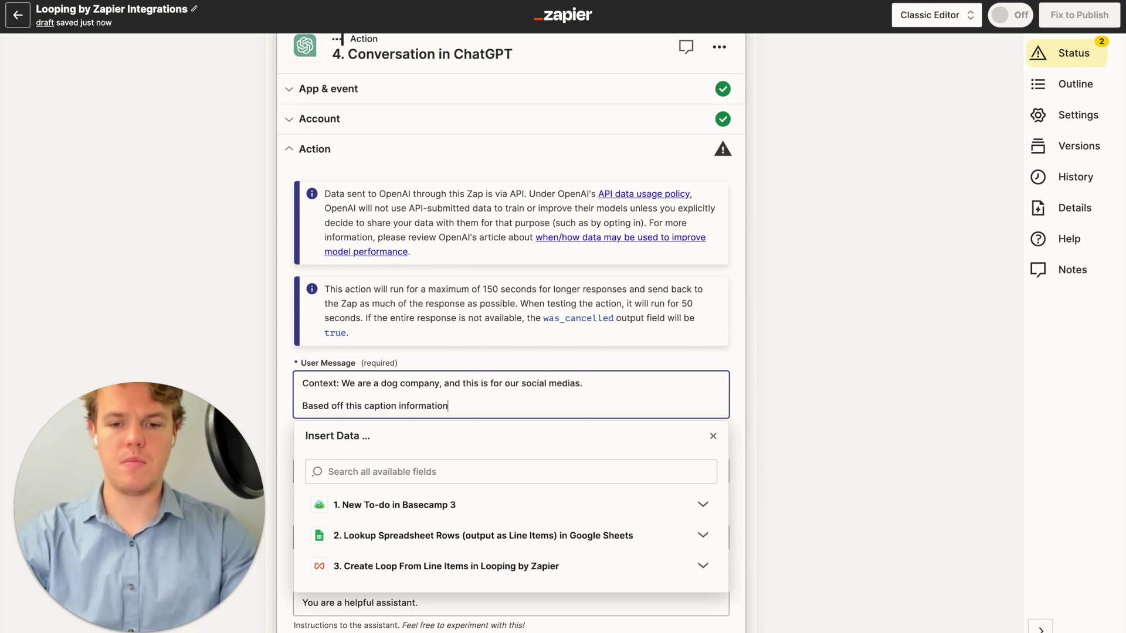
text(:)
key(Return)
text(Topic:)
key(Return)
text(Con)
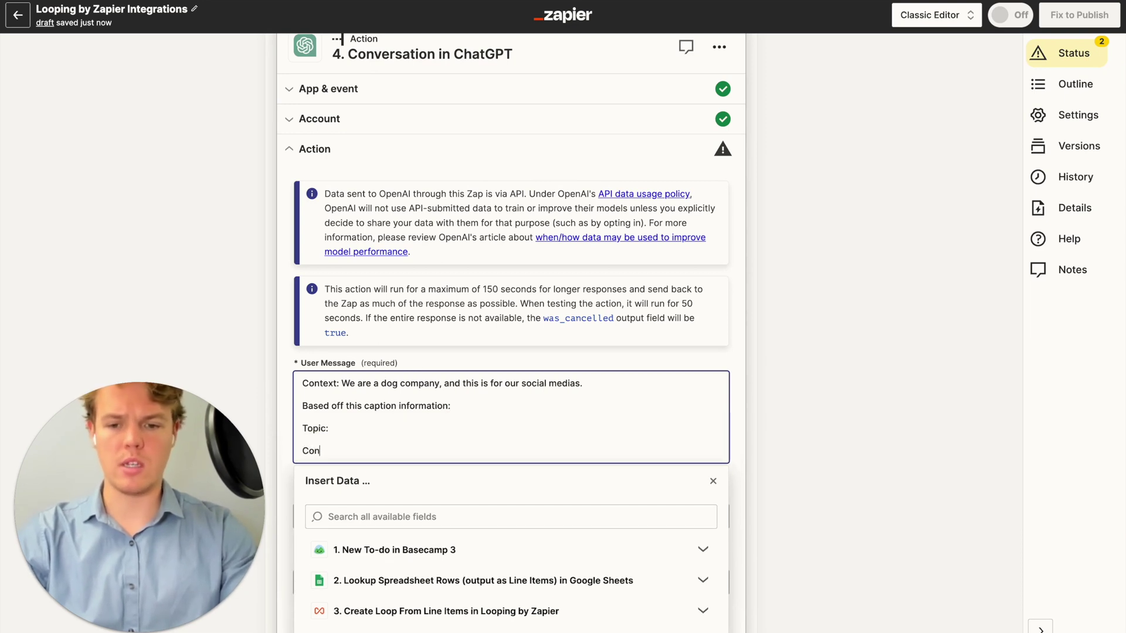
text(text:)
Insert the loop's single-item Caption Topics field in parentheses after "Topic:" in the user message.
click(390, 428)
text(())
scroll(422, 428, down, 1)
scroll(422, 428, down, 2)
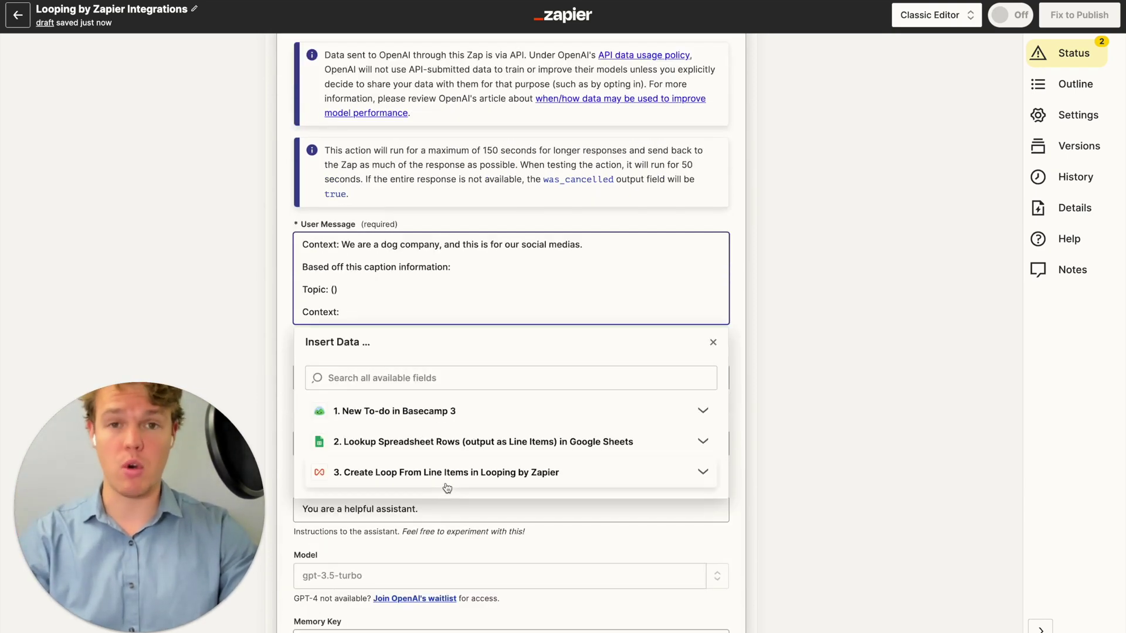
click(449, 472)
scroll(469, 434, down, 5)
scroll(485, 298, down, 5)
scroll(493, 281, up, 5)
scroll(501, 277, down, 2)
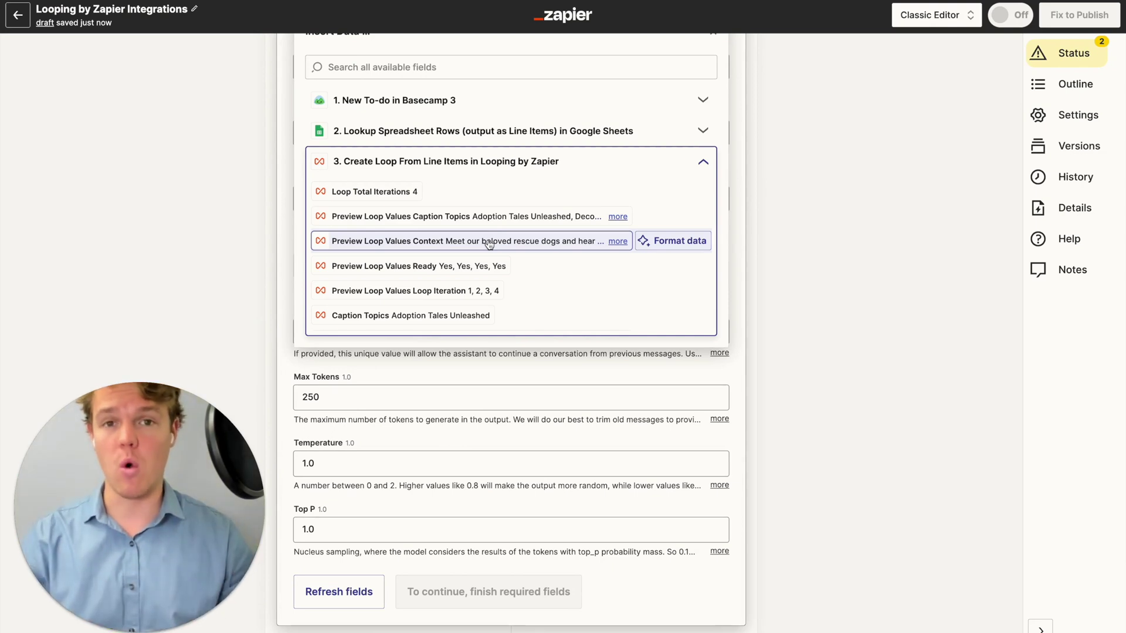
scroll(490, 244, down, 2)
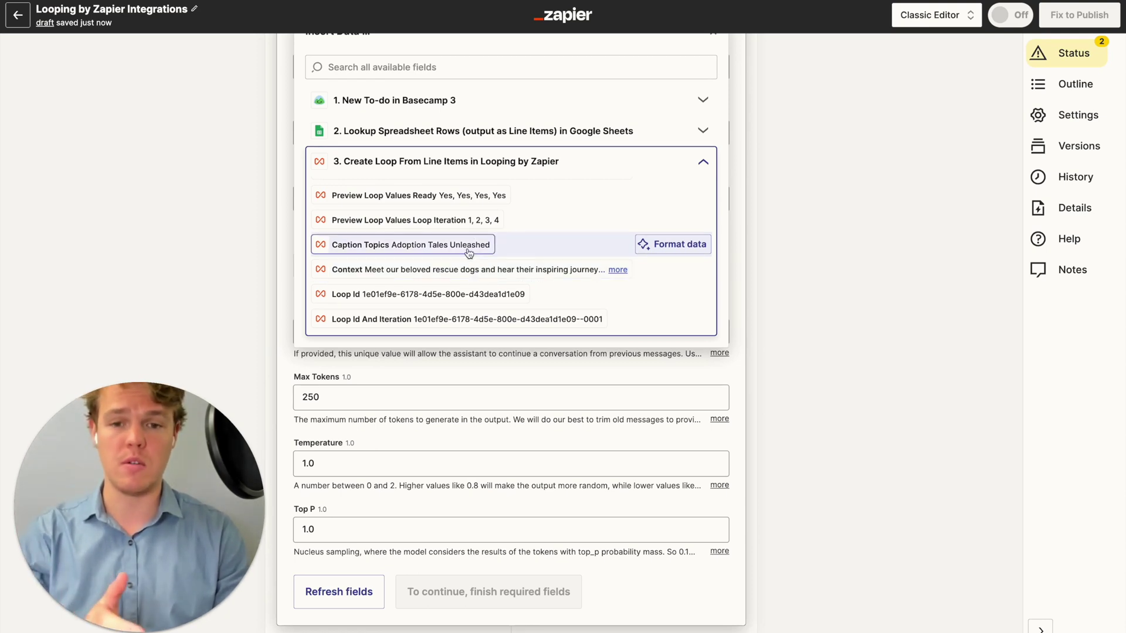
click(469, 246)
Insert the loop's single-item Context field in parentheses after "Context:" and add a new line below it.
click(363, 360)
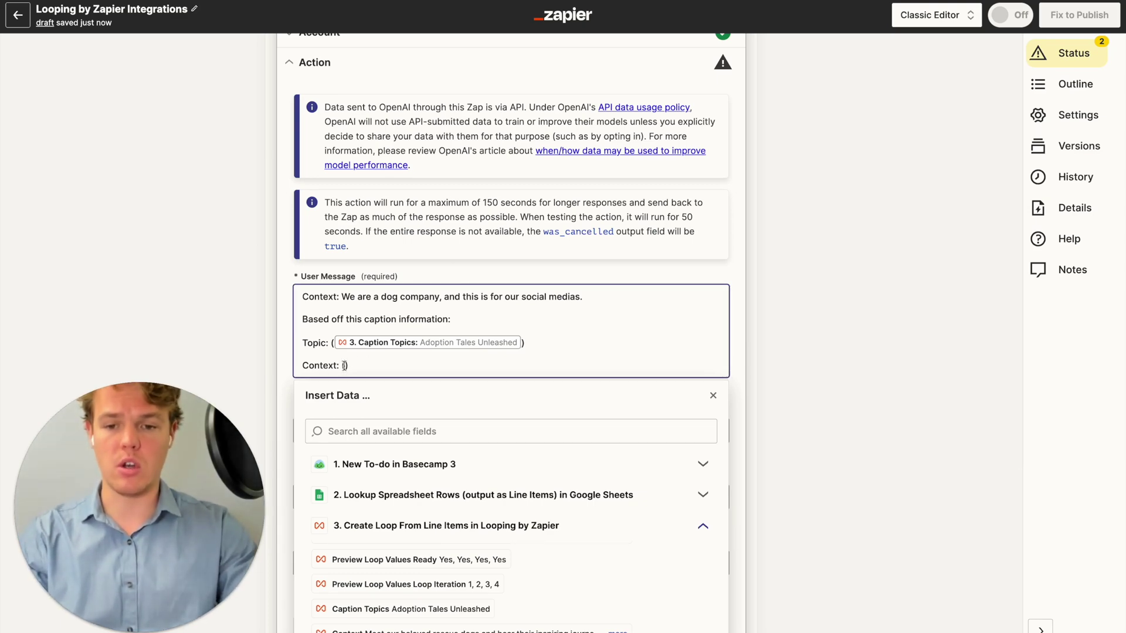
scroll(431, 469, down, 7)
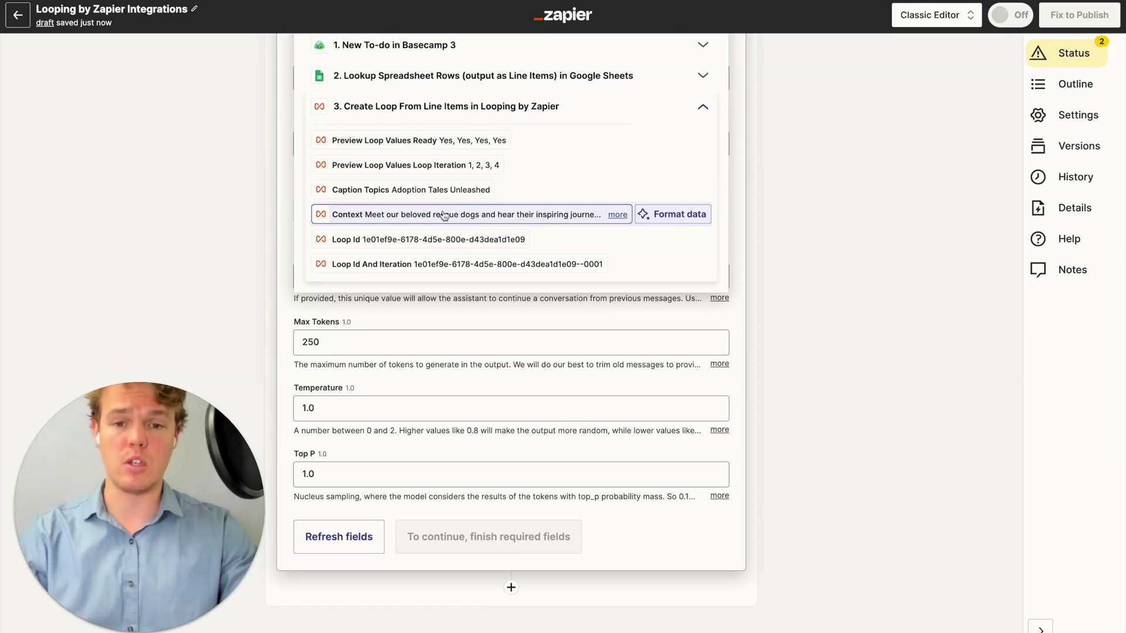
scroll(440, 219, up, 2)
scroll(435, 200, down, 2)
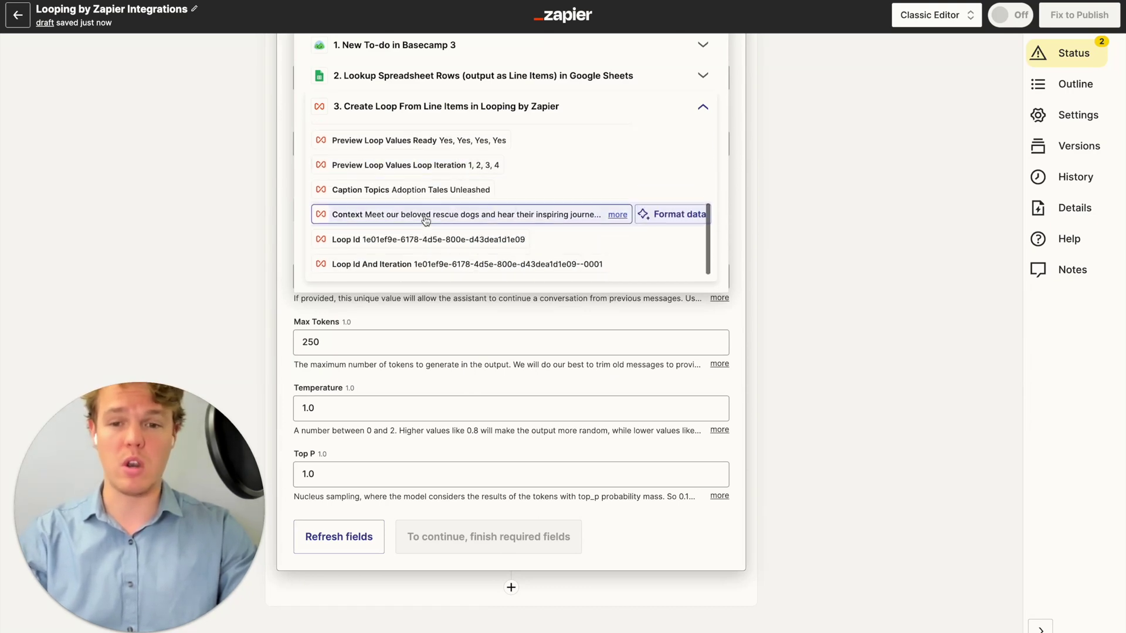
click(425, 216)
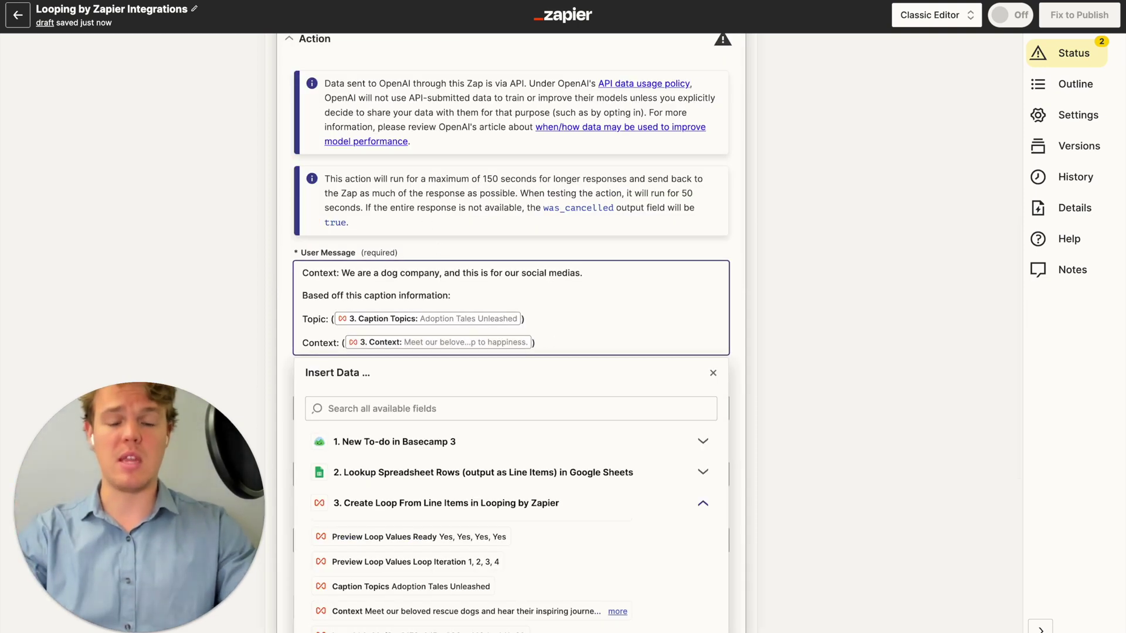
key(Return)
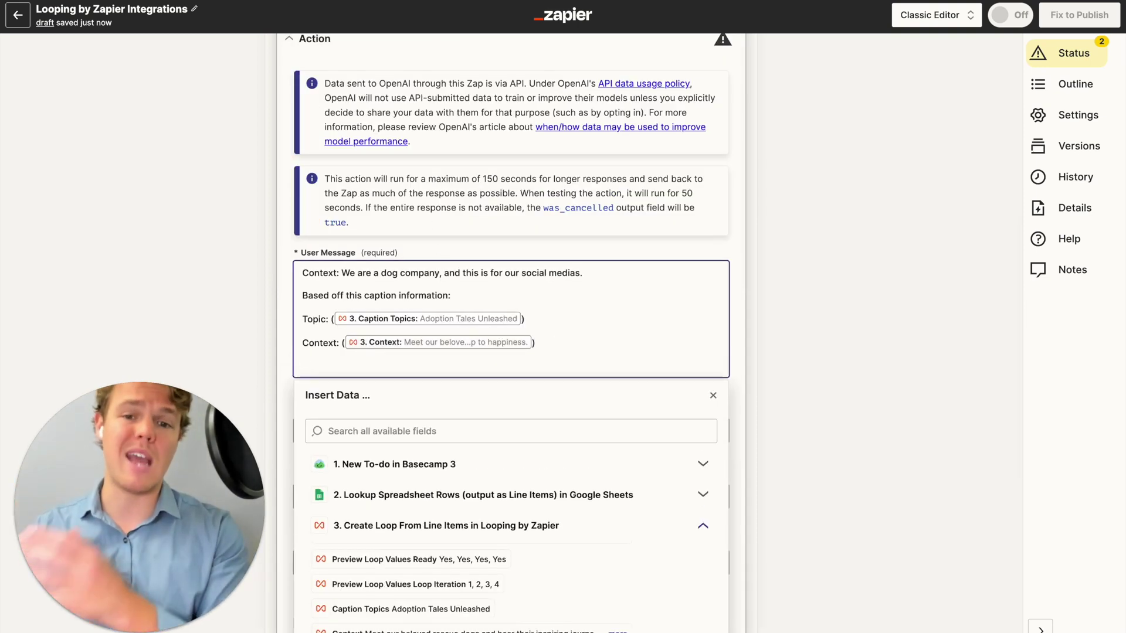
Add the line "Generate a social media caption" below the context line in the ChatGPT user message.
key(Return)
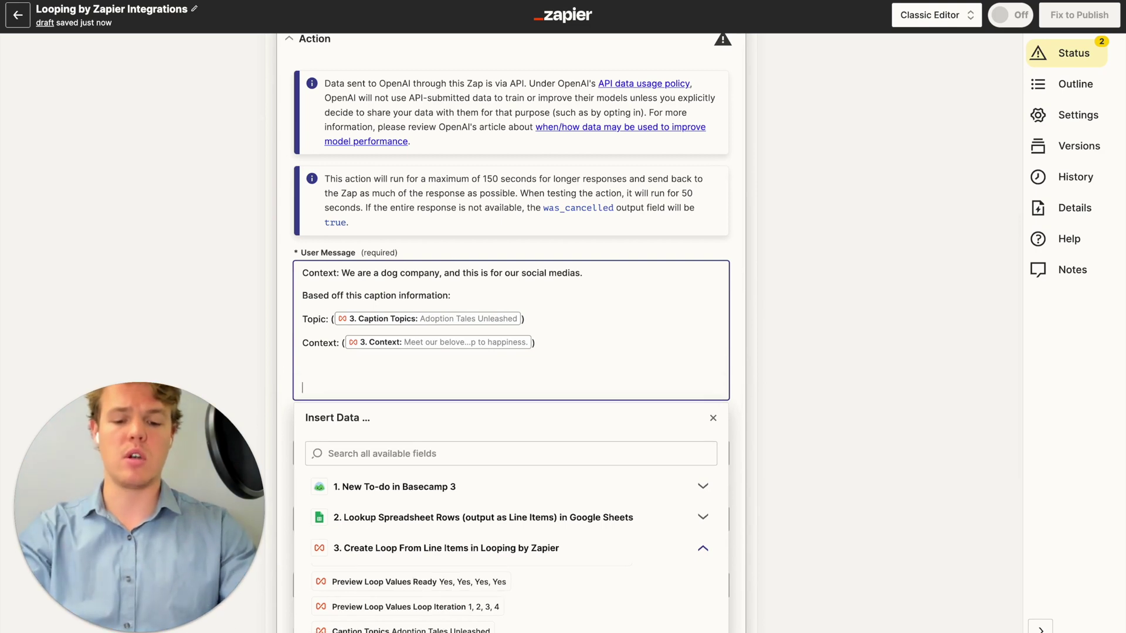
text(Generate a social media capt)
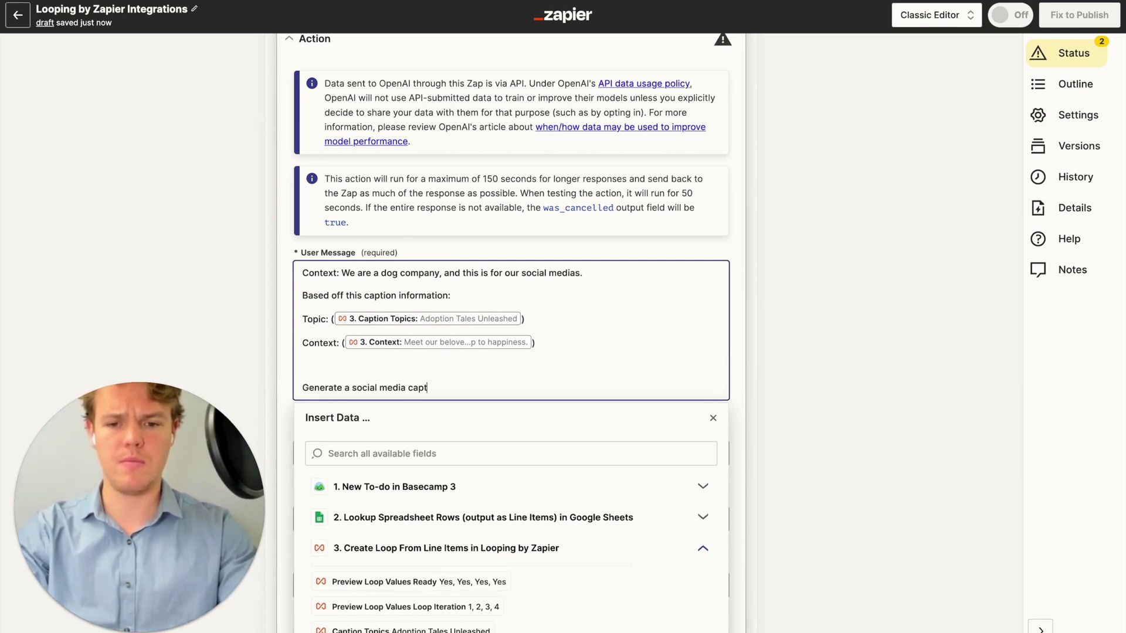
text(ion)
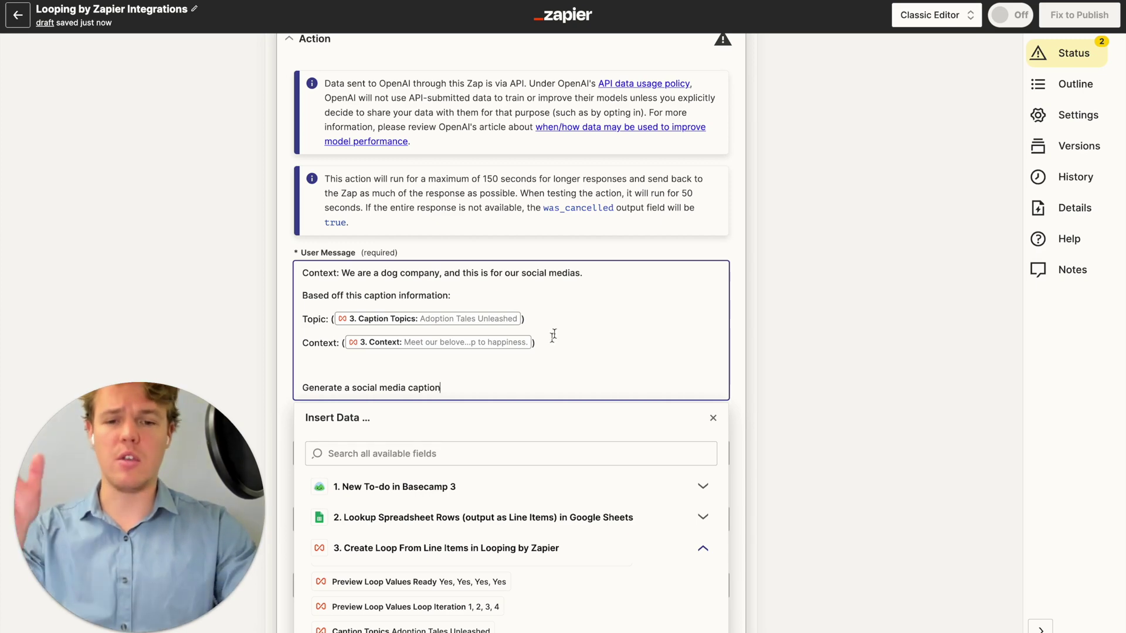
Finish the ChatGPT action setup and test the conversation step.
click(673, 243)
scroll(675, 273, down, 6)
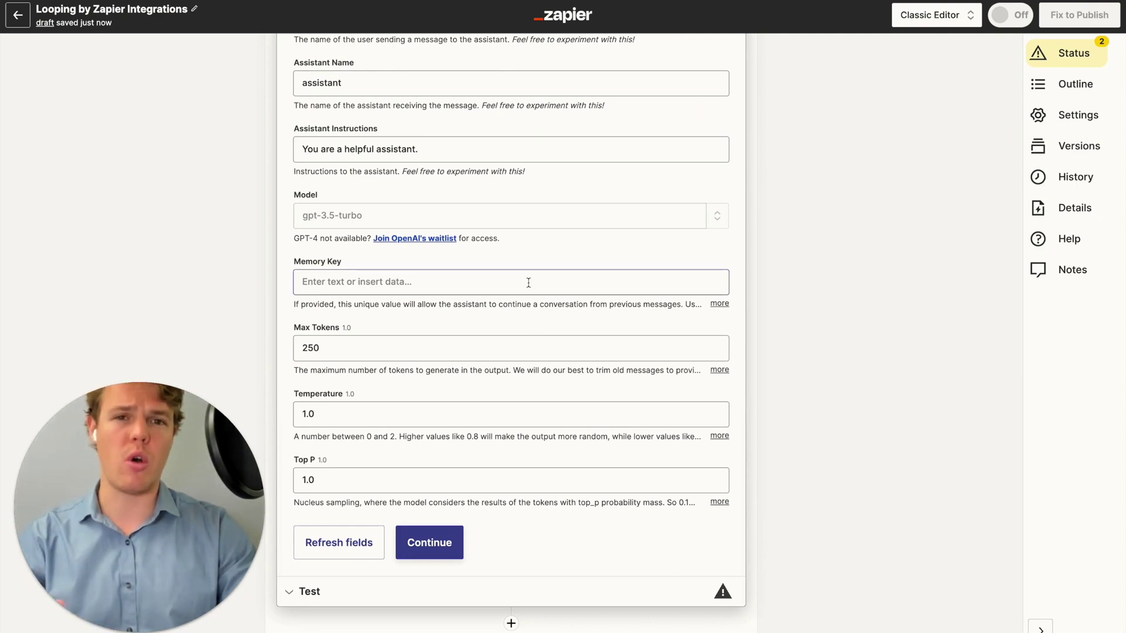
click(427, 535)
click(443, 523)
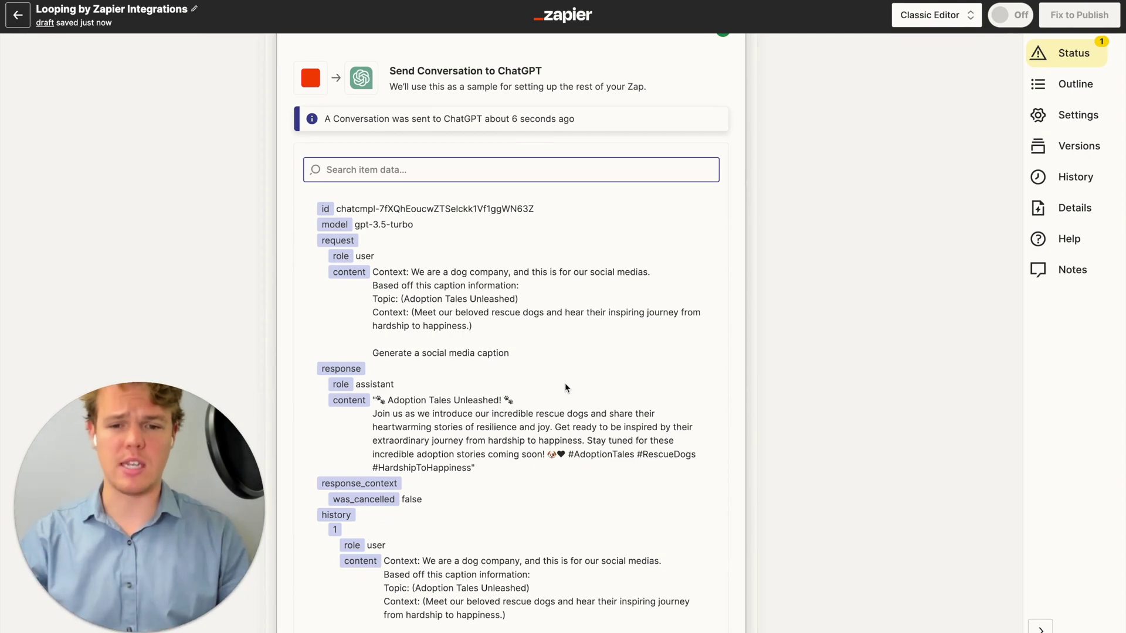
Add the line "Parameter: Max of 1 sentence, 3 Hashtags" at the end of the ChatGPT user message, correcting its spelling.
scroll(564, 382, up, 10)
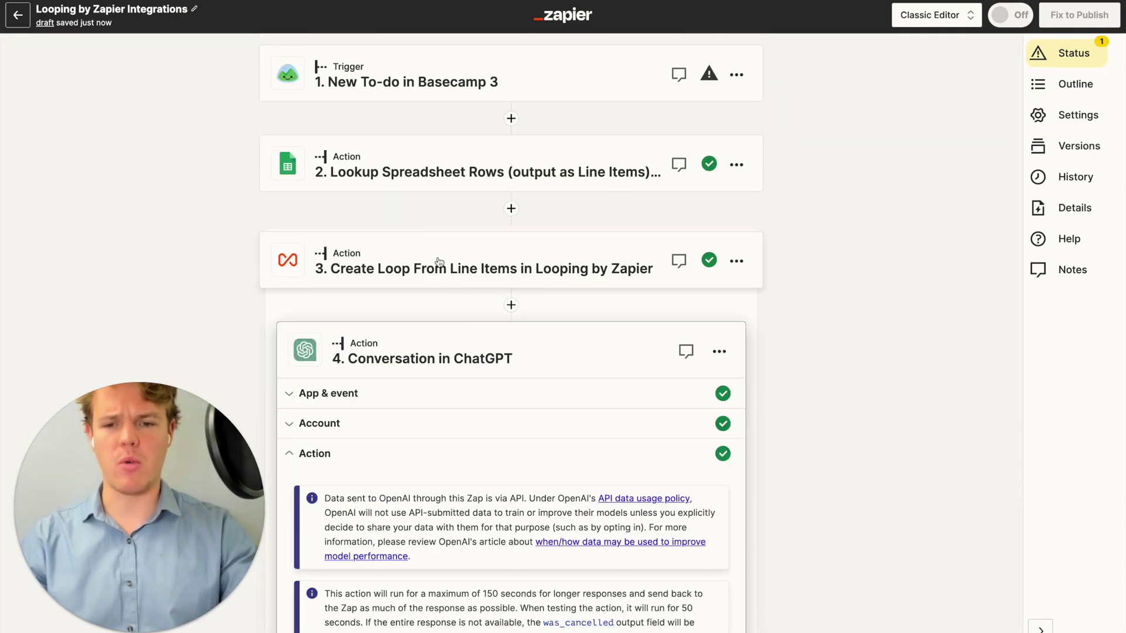
scroll(469, 323, down, 4)
click(472, 551)
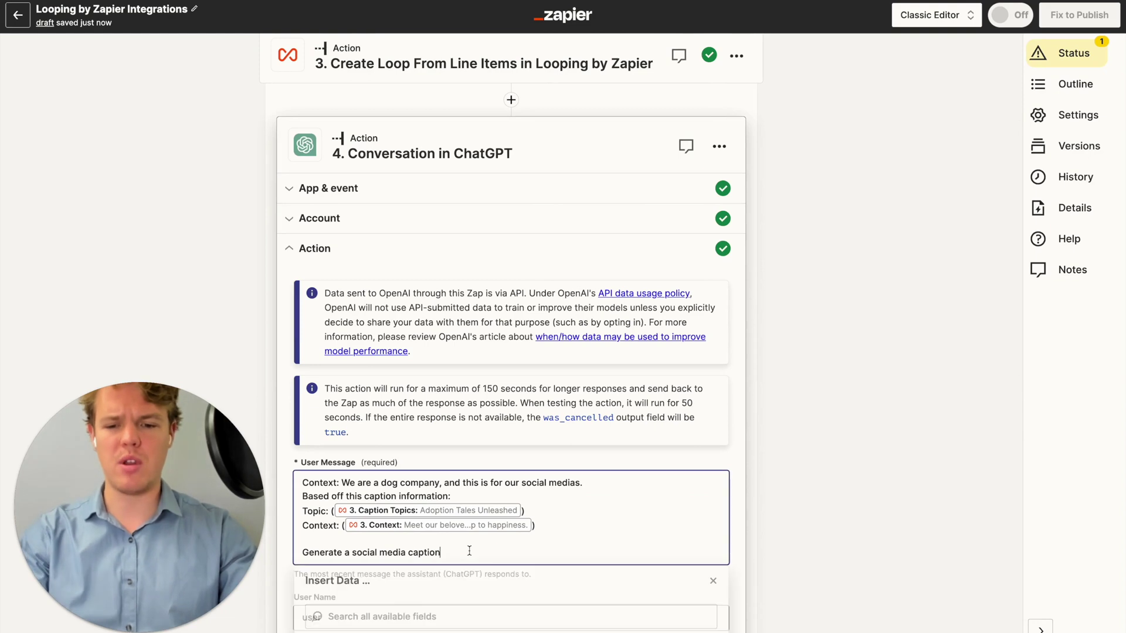
text(Parameter: Max of 1)
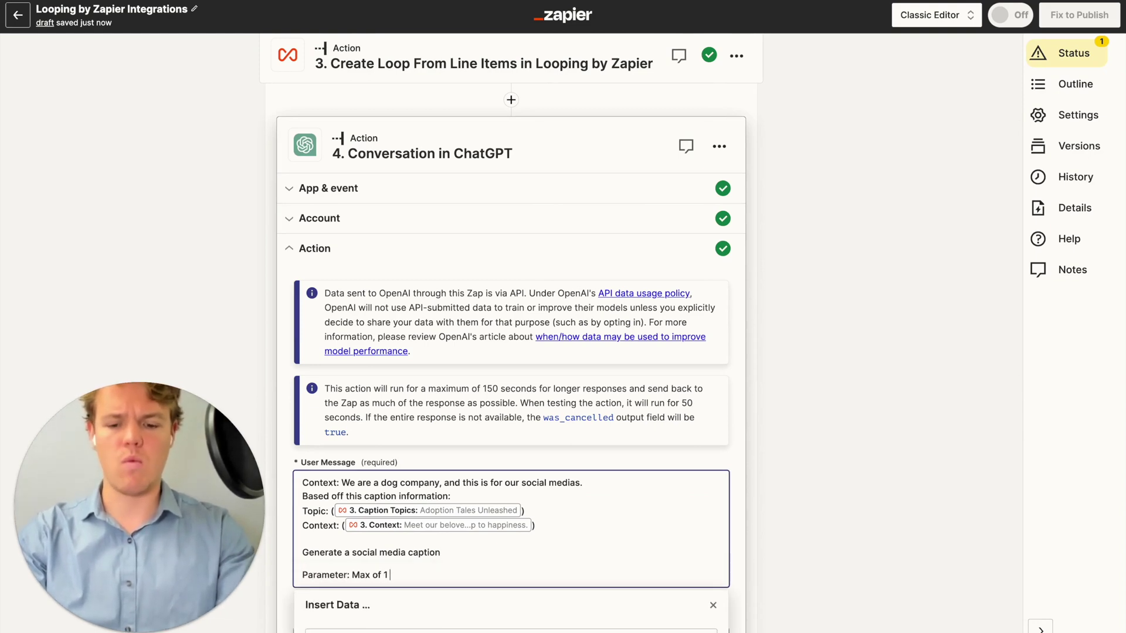
text( sentnece, 3 Hashtags)
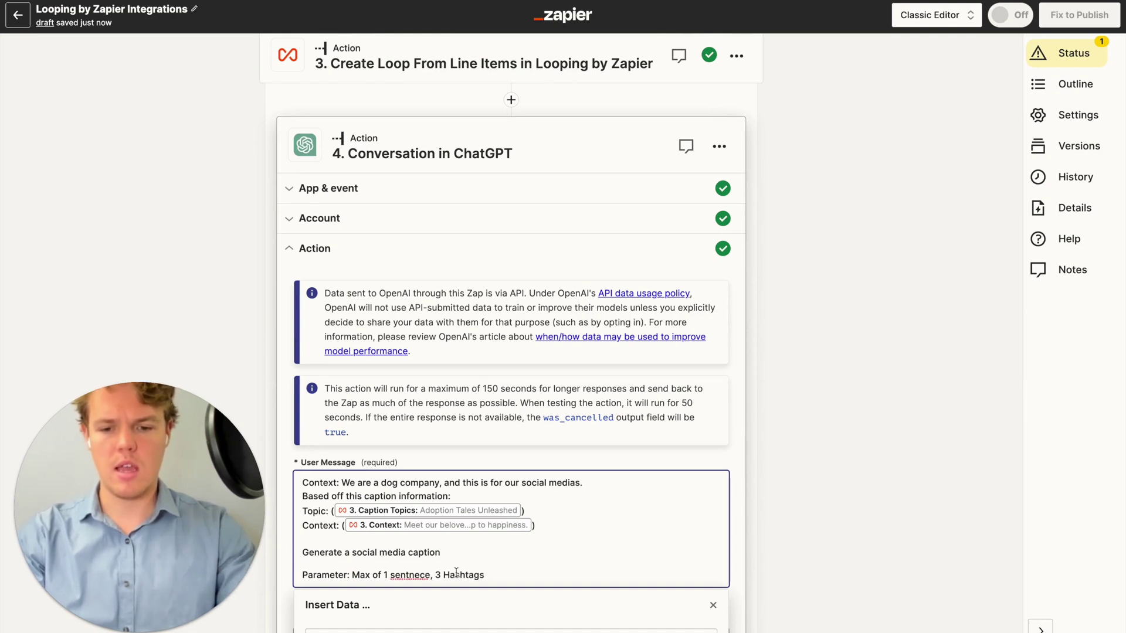
right_click(414, 575)
click(469, 379)
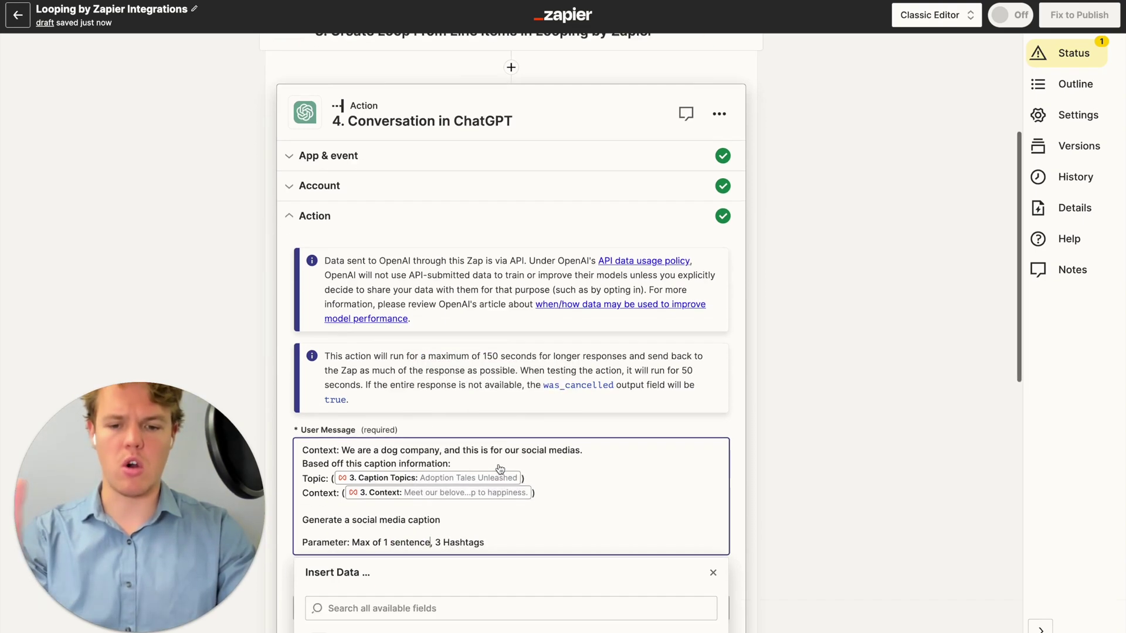
Continue with the revised ChatGPT prompt and retest the action.
scroll(500, 469, down, 10)
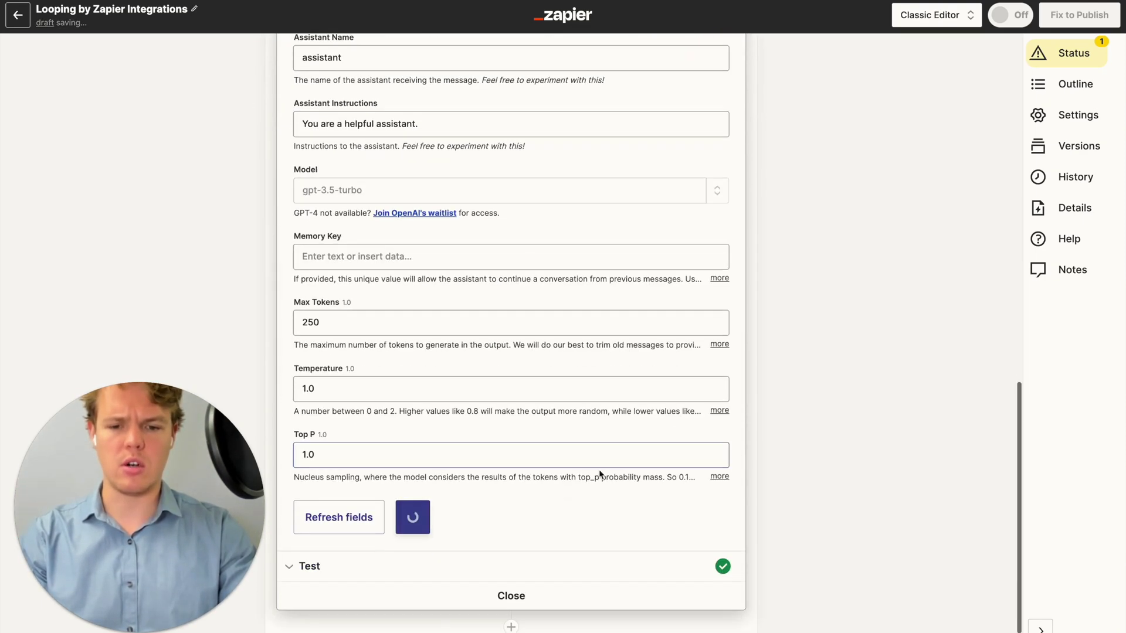
click(425, 525)
scroll(471, 419, down, 6)
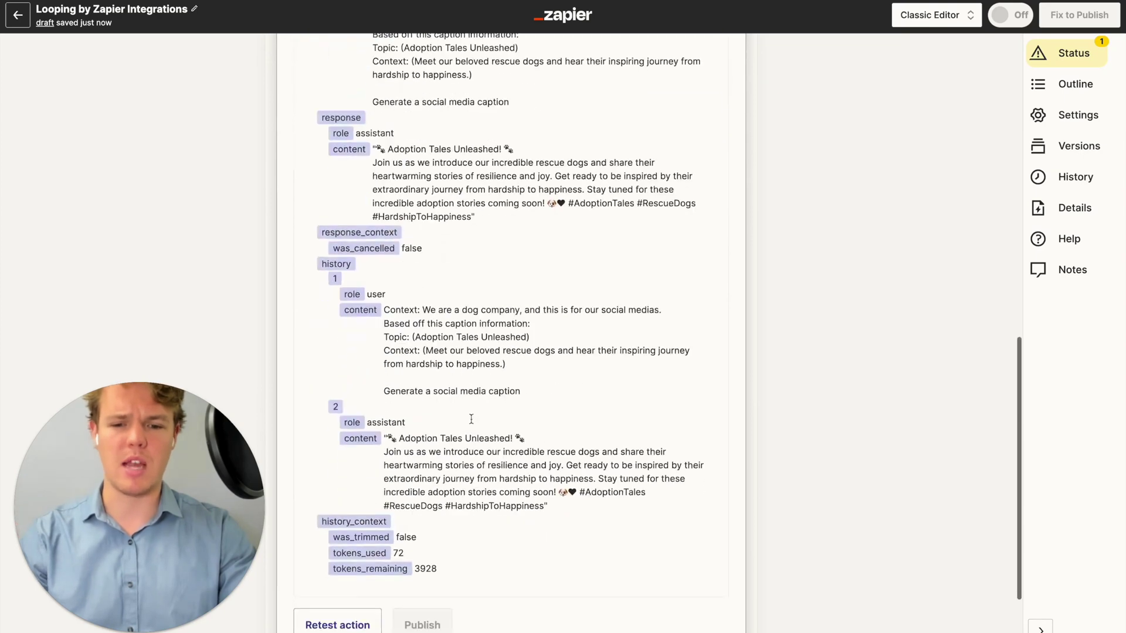
scroll(471, 419, down, 2)
click(370, 515)
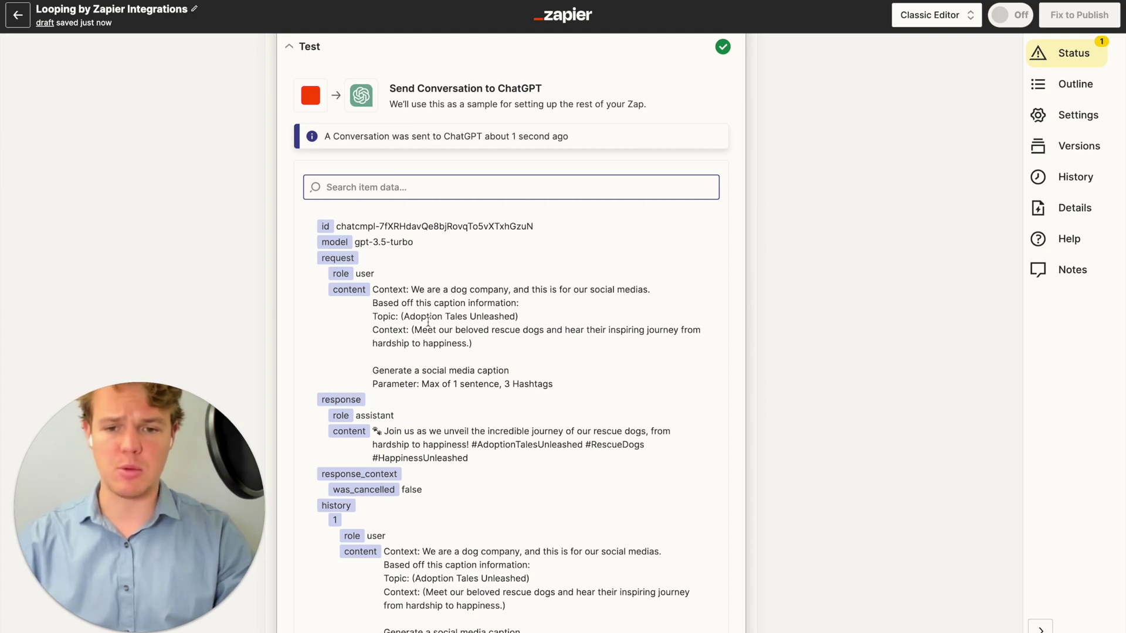
Add a Google Docs action inside the loop after the ChatGPT conversation step.
scroll(437, 335, down, 15)
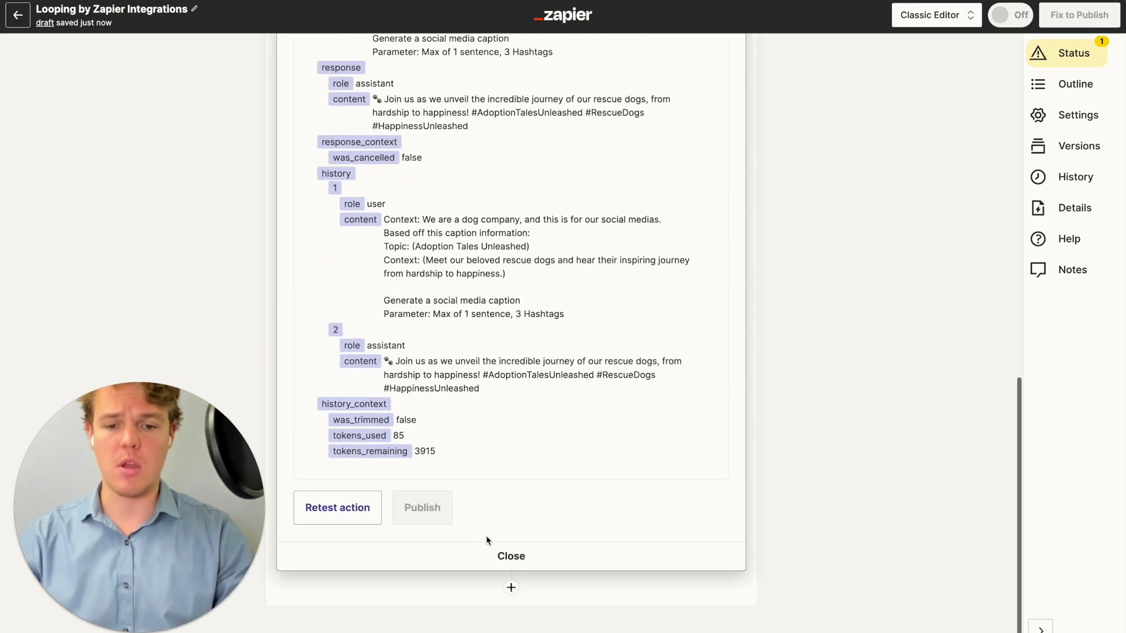
click(511, 591)
text(goo)
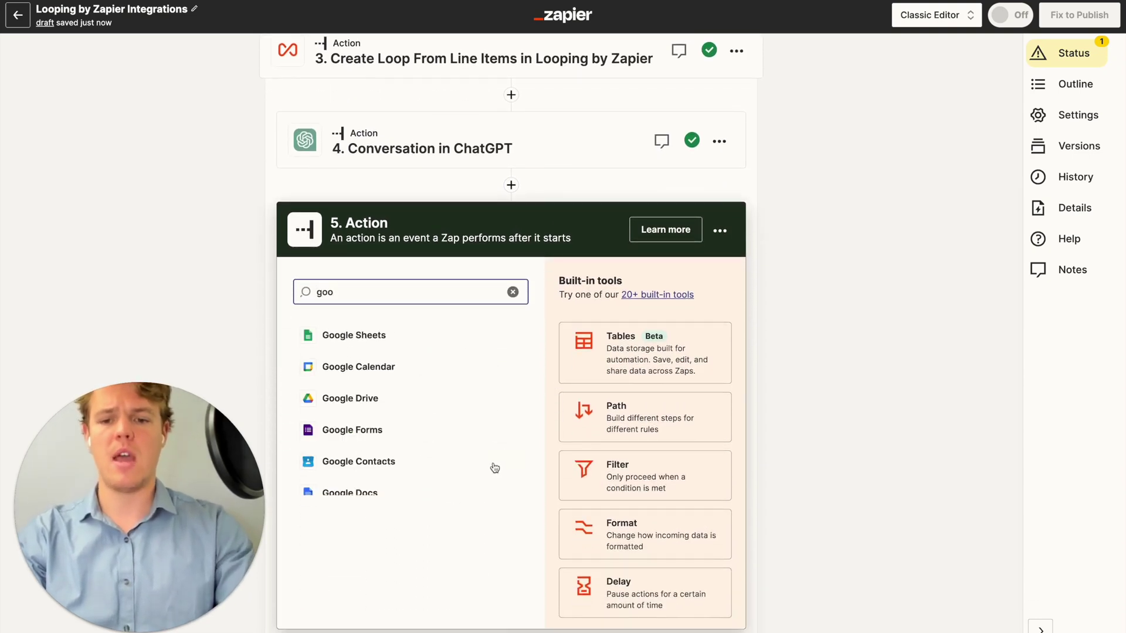
click(452, 479)
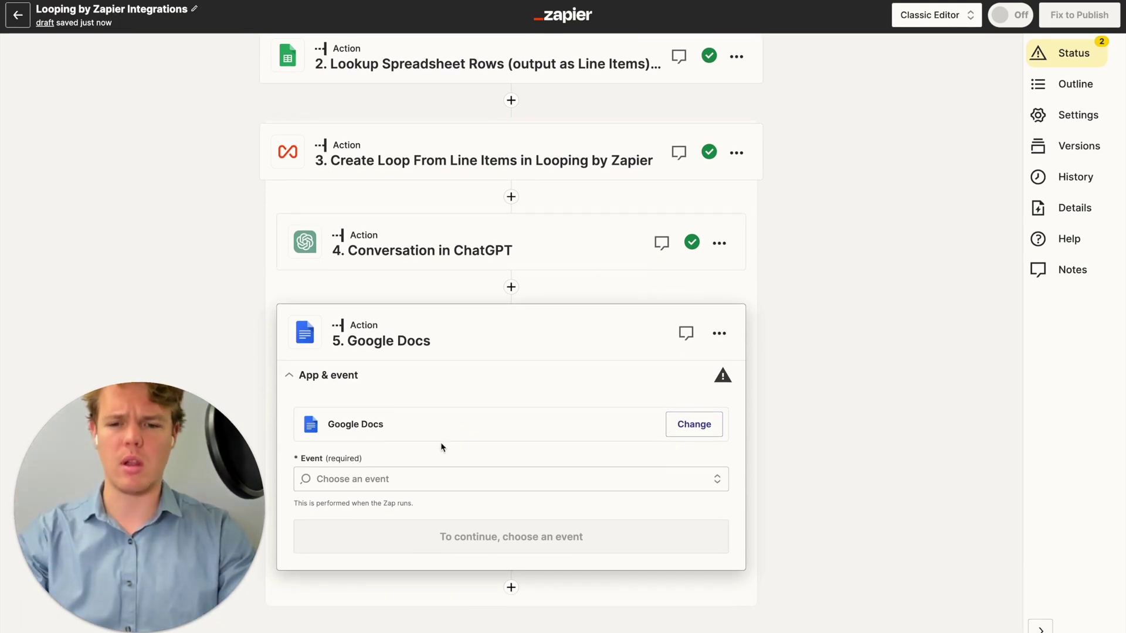
Set the Google Docs event to Find a Document and continue to the account setup.
click(428, 482)
scroll(432, 472, down, 2)
text(fin)
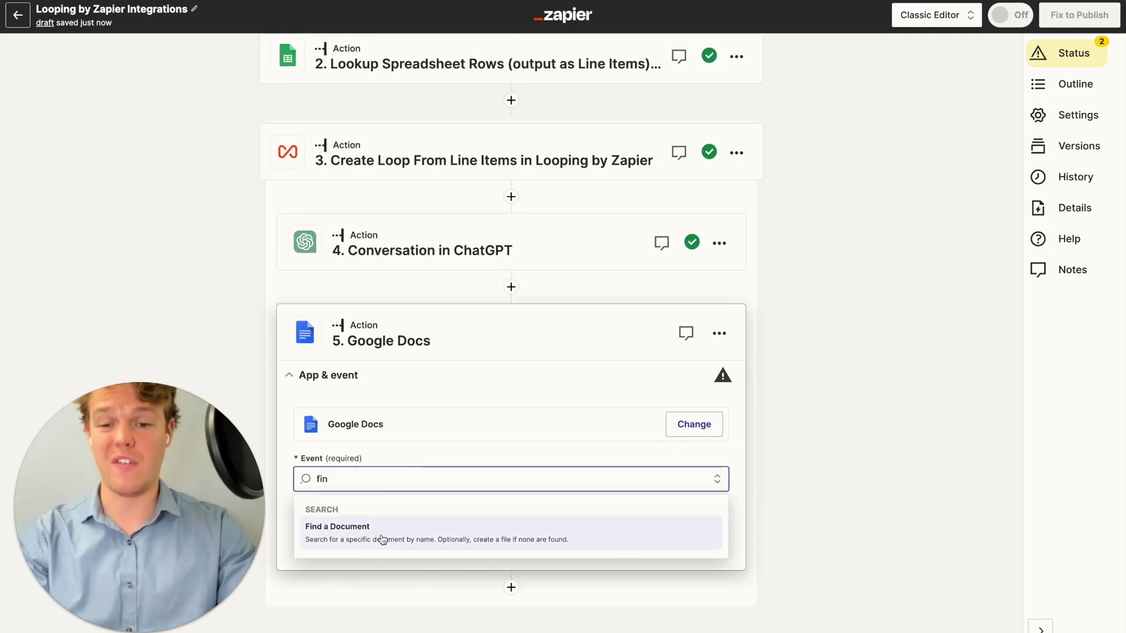
click(381, 537)
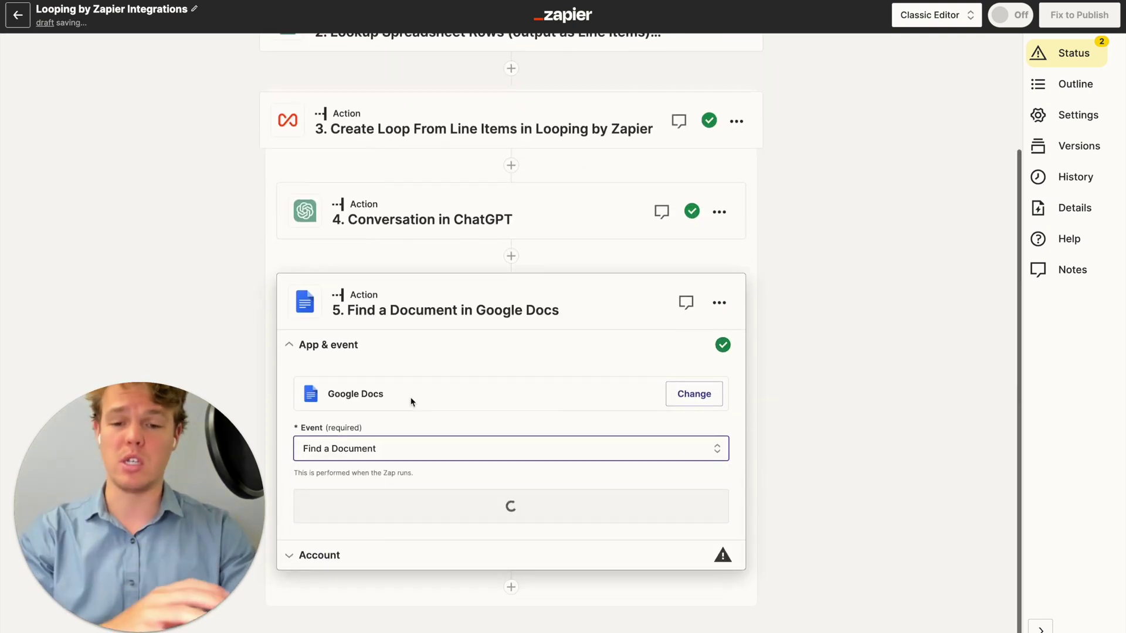
click(454, 496)
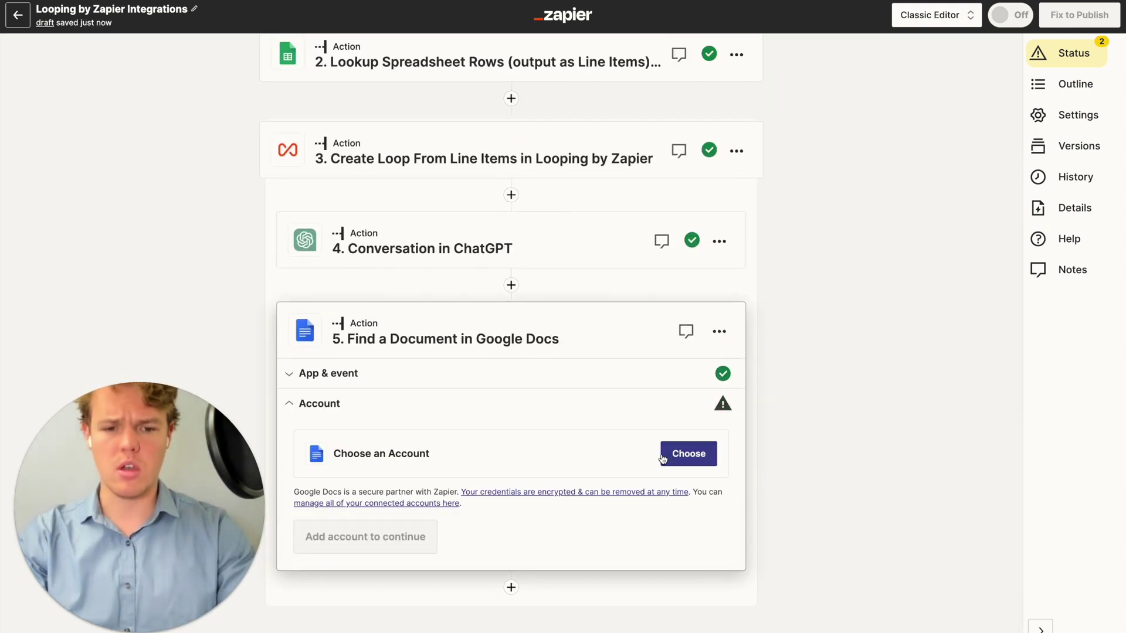
Choose a connected Google Docs account for the Find a Document step and continue.
click(681, 454)
click(487, 560)
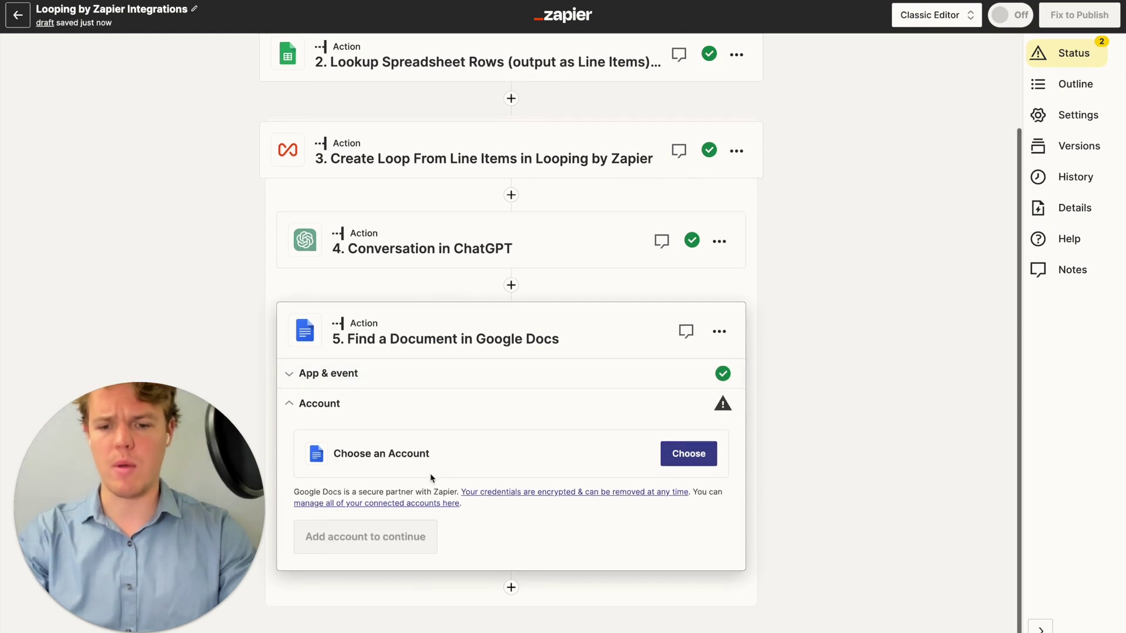
click(352, 540)
Set the document name to find as "Caption Output" and test the document search.
click(403, 385)
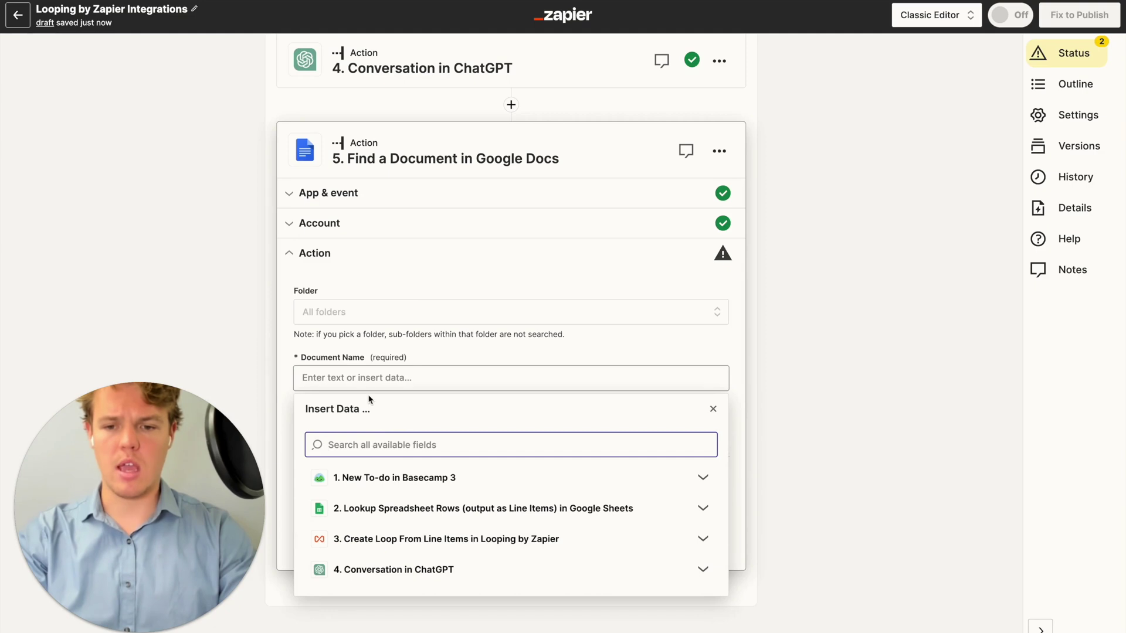
text(Caption Output)
click(258, 353)
click(458, 538)
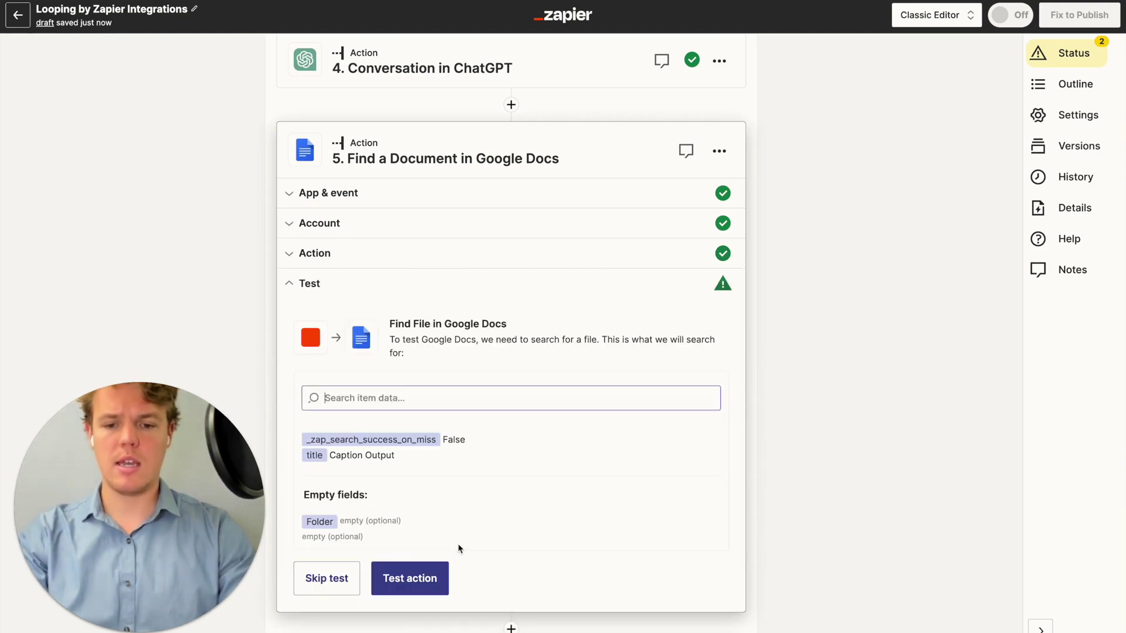
click(413, 535)
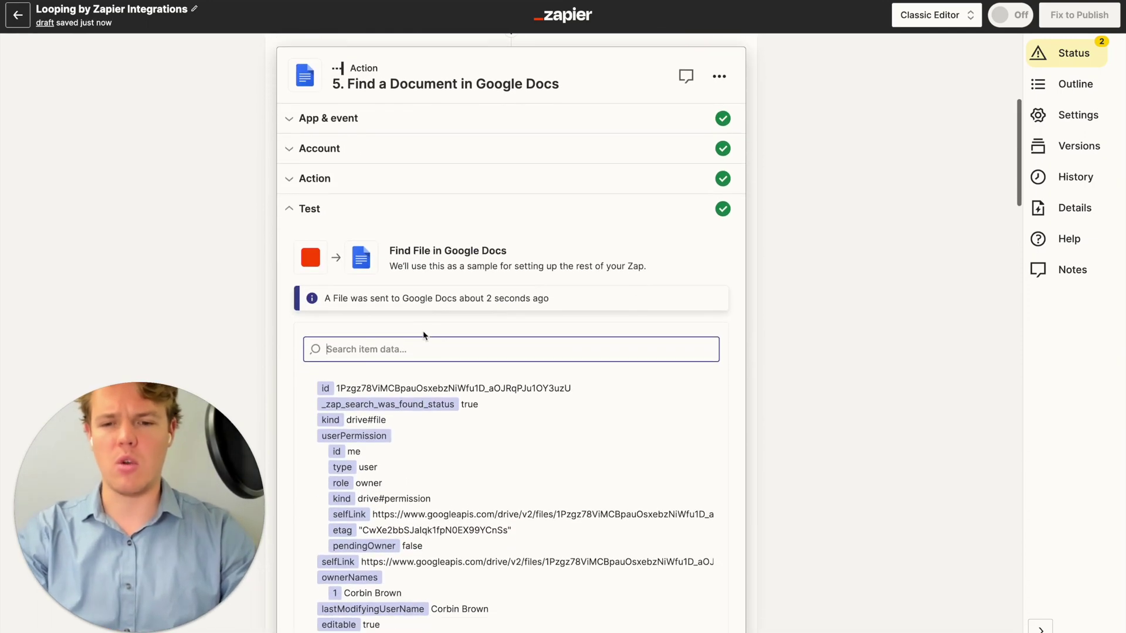
Look through the document search's test data and add another Google Docs action after it inside the loop.
scroll(449, 322, down, 7)
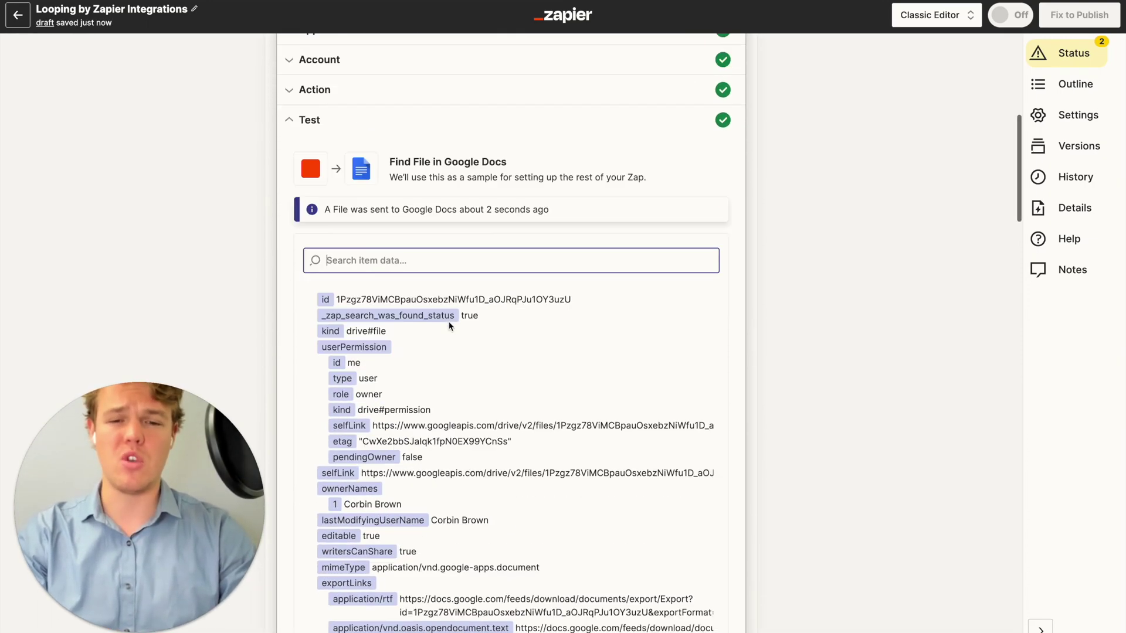
scroll(450, 322, up, 3)
drag(338, 121, 466, 121)
click(505, 221)
scroll(505, 221, down, 10)
scroll(505, 222, down, 20)
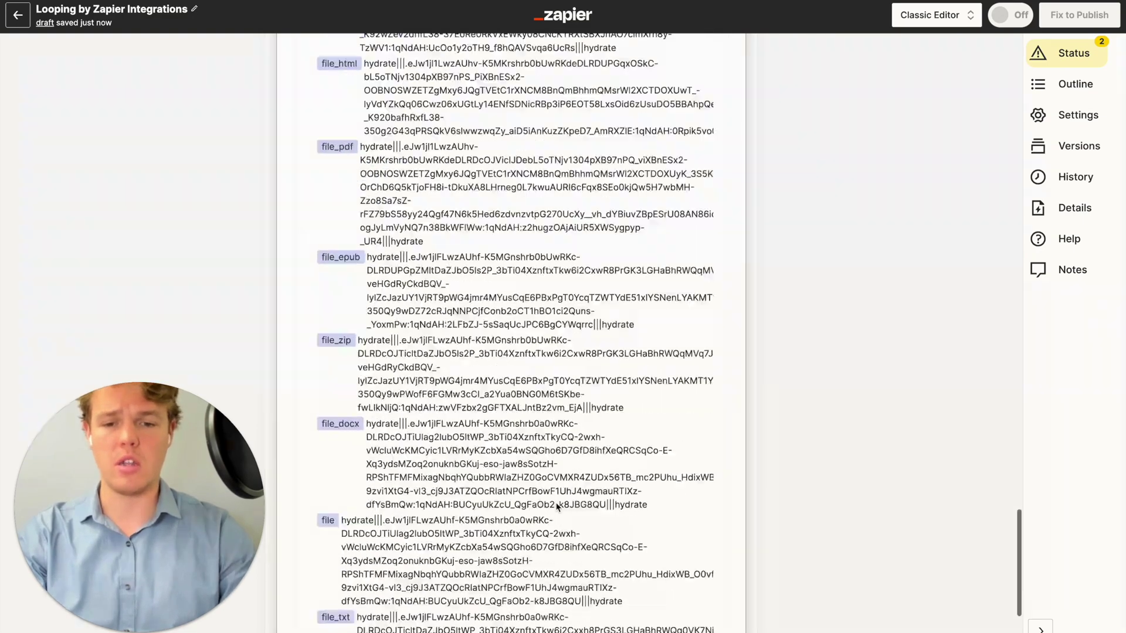
click(510, 586)
text(googl)
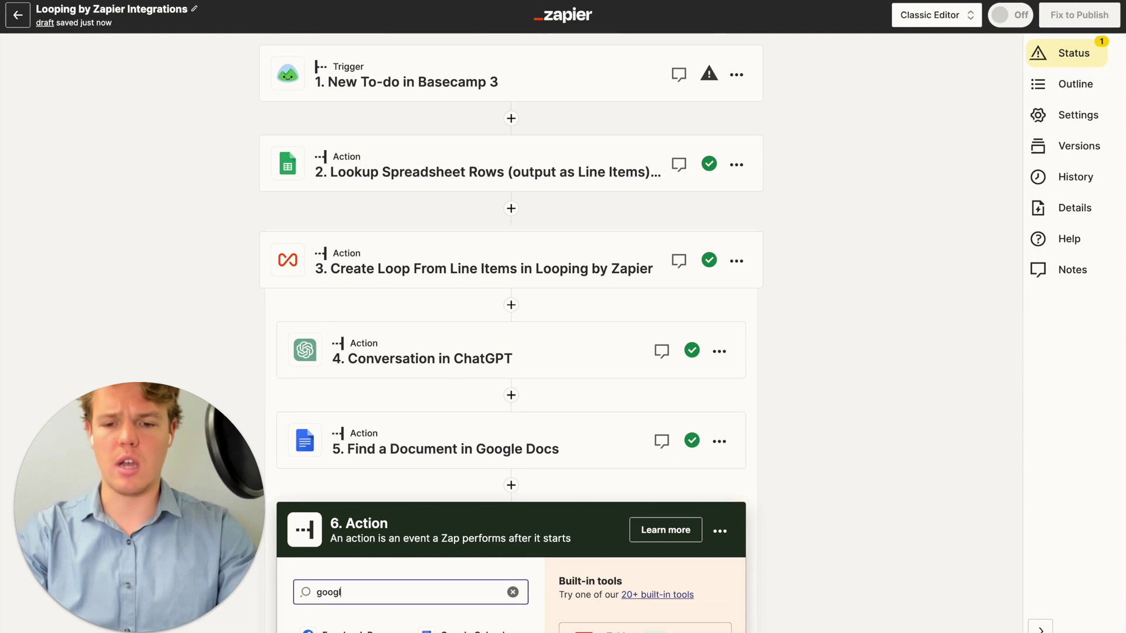
scroll(440, 418, down, 5)
click(414, 434)
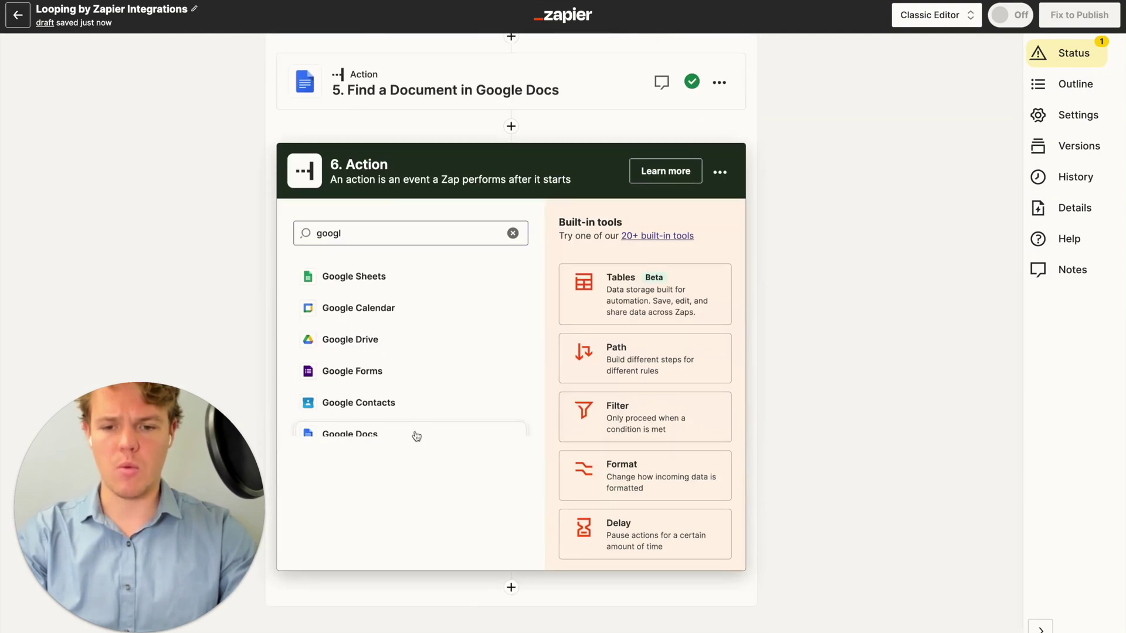
Set the new Google Docs action's event to Append Text to Document and continue through its account setup.
click(415, 477)
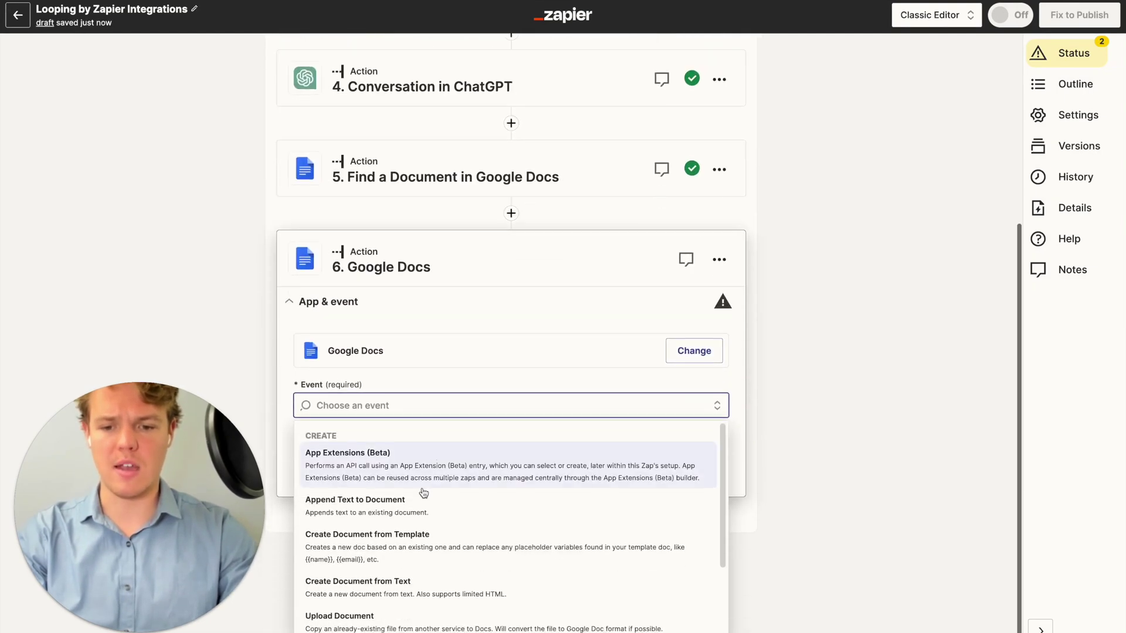
click(431, 496)
click(445, 475)
click(346, 505)
Map the append action's document name to the custom ID field from the Find a Document step.
click(408, 443)
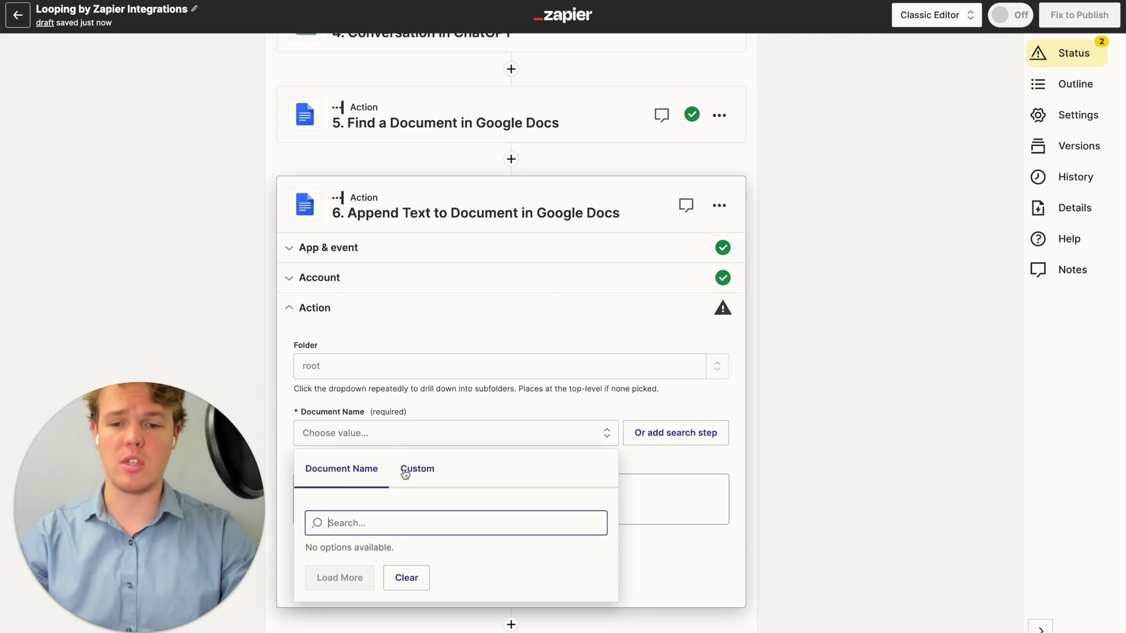
scroll(387, 411, down, 1)
click(410, 443)
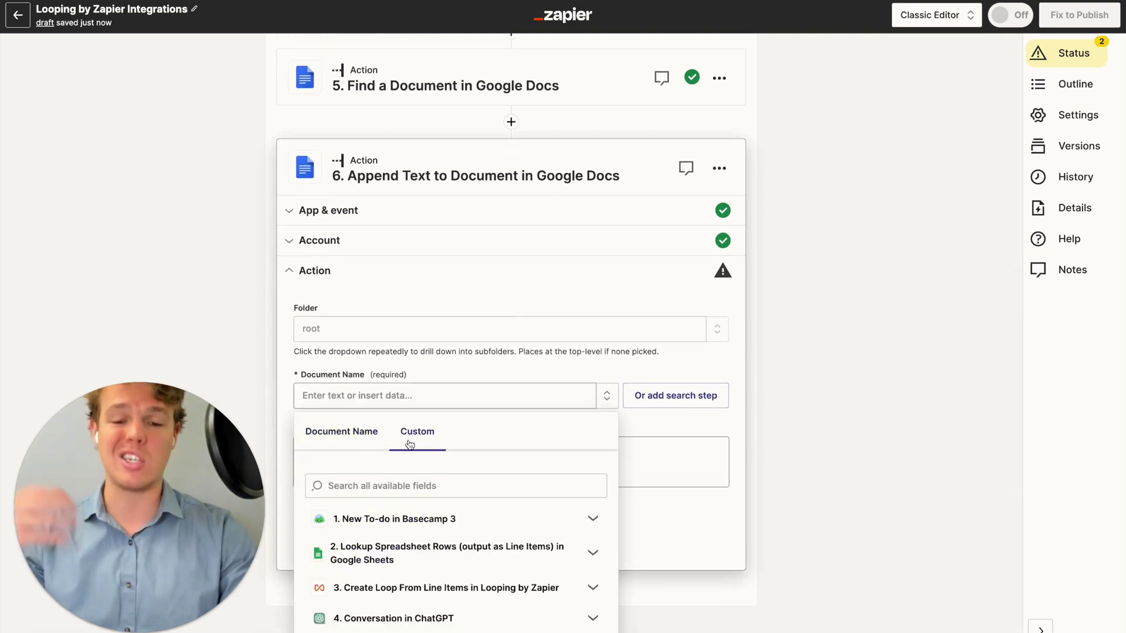
click(452, 620)
scroll(466, 545, down, 3)
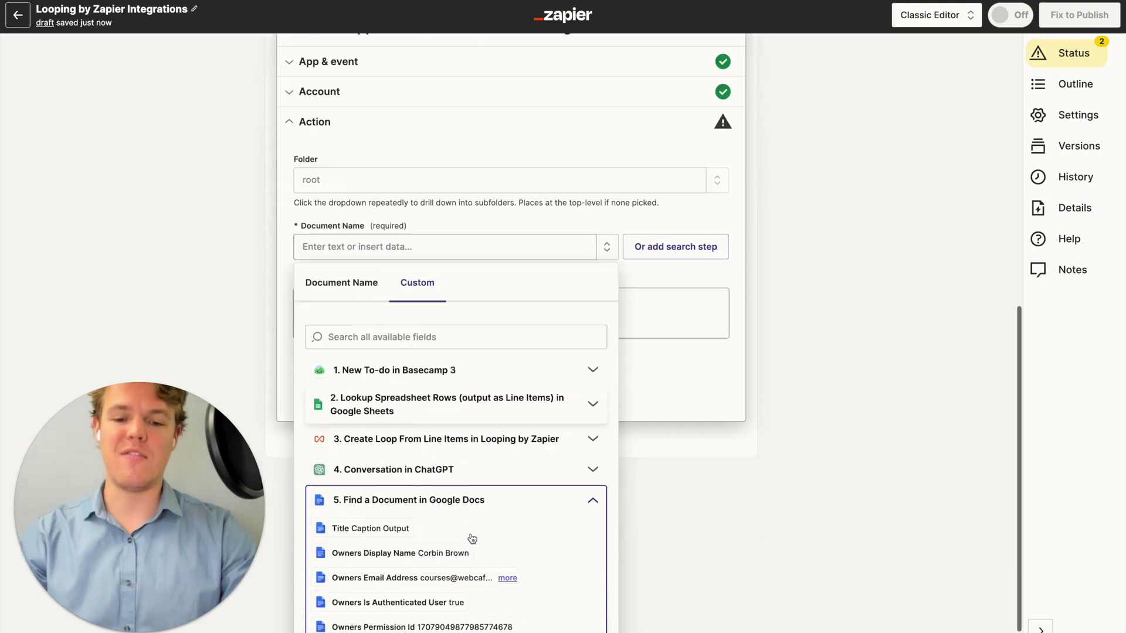
scroll(444, 552, down, 5)
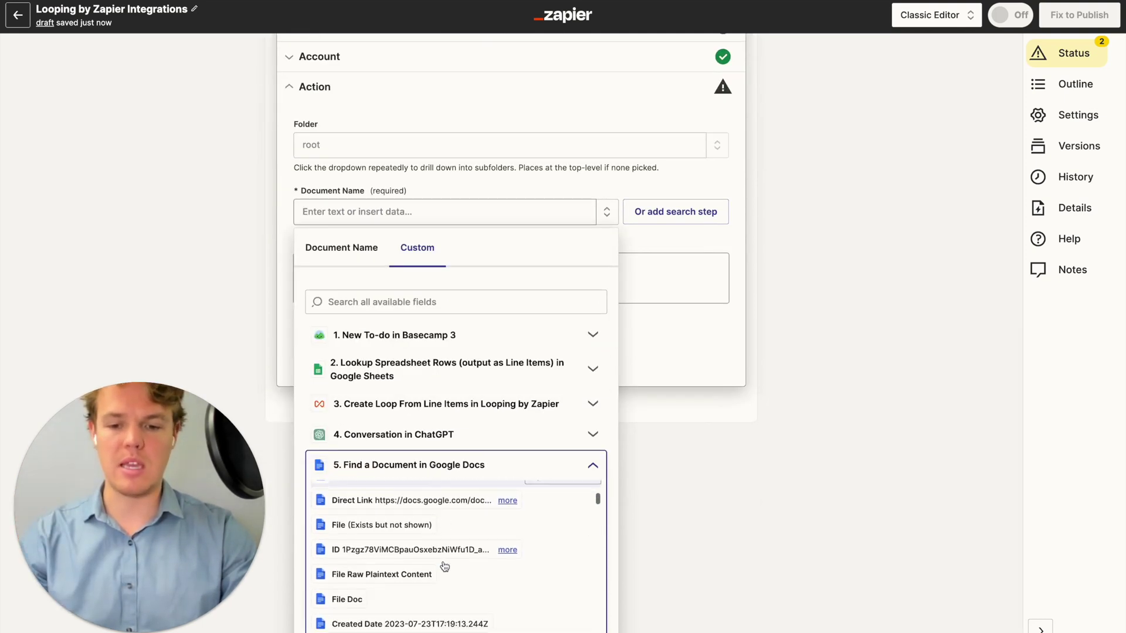
click(410, 505)
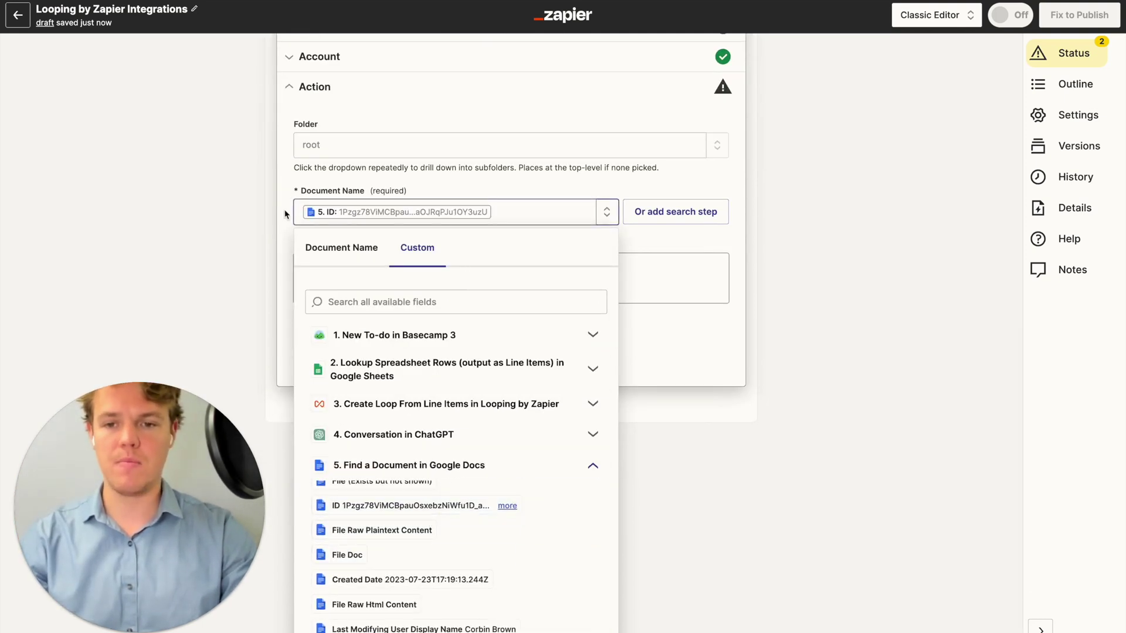
Set the text to append to the ChatGPT step's Assistant Response Message wrapped in <p> and </p> tags.
scroll(437, 467, down, 1)
click(438, 410)
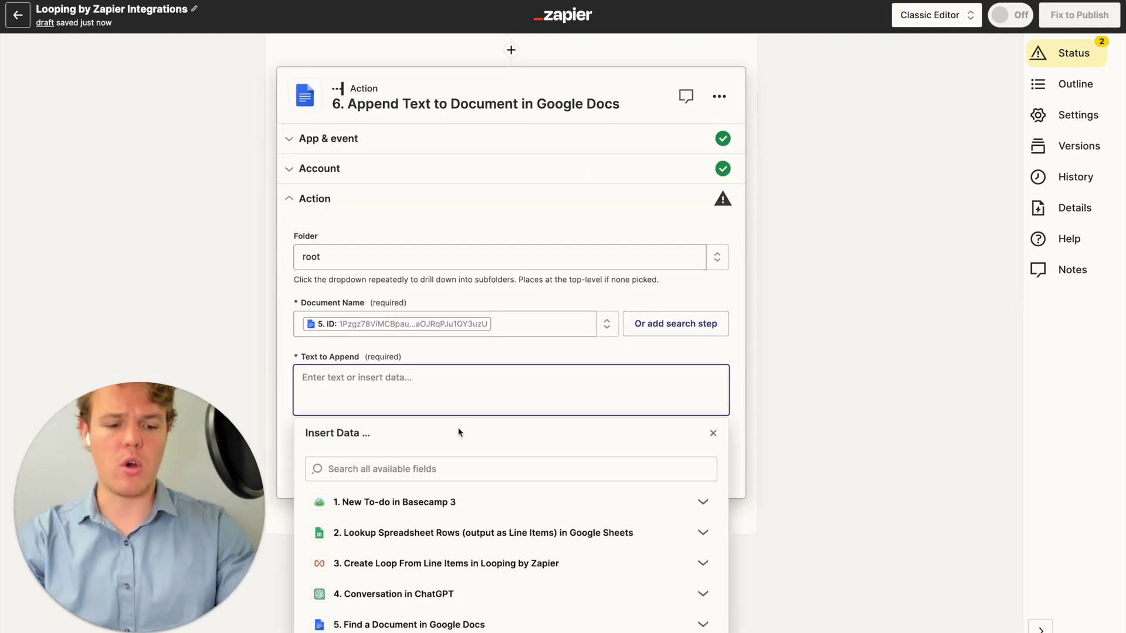
text(<p>)
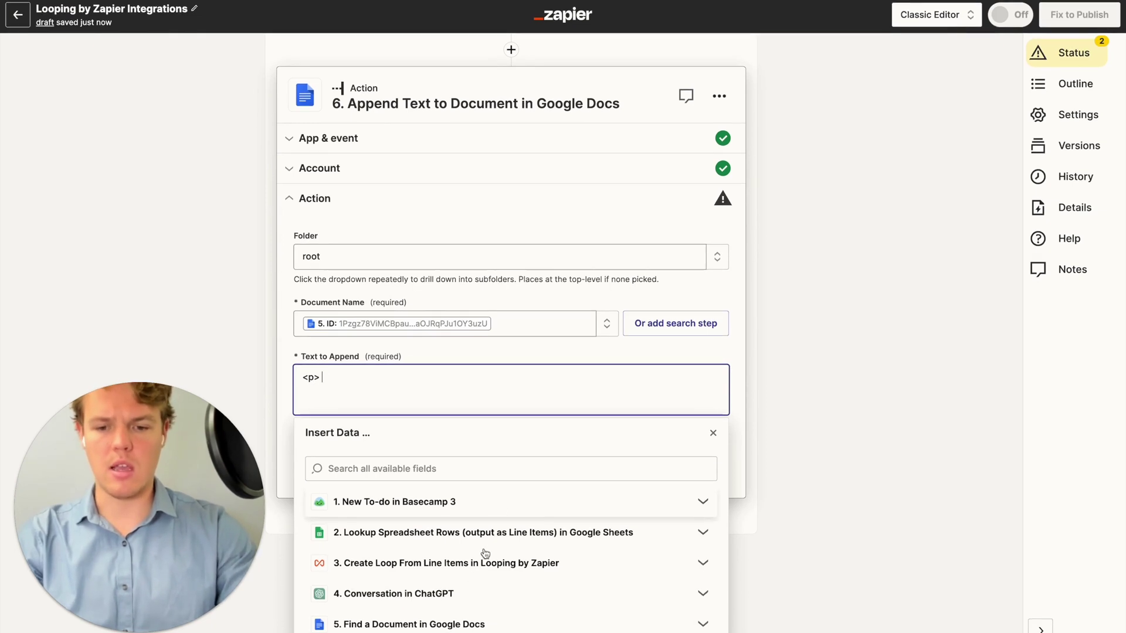
click(476, 593)
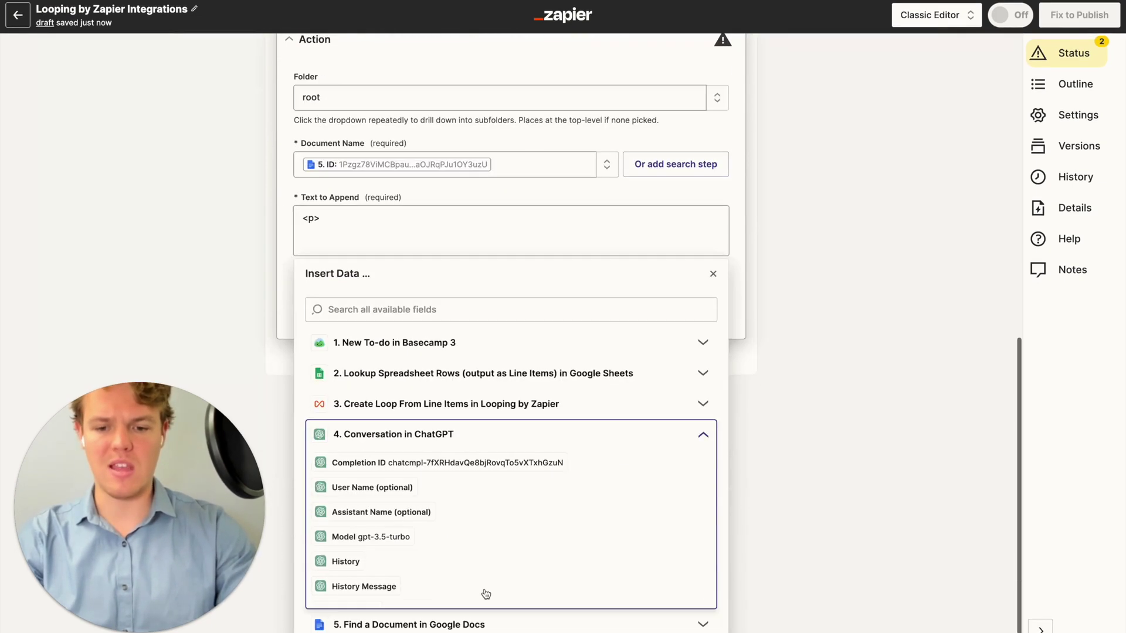
scroll(486, 594, down, 5)
click(498, 567)
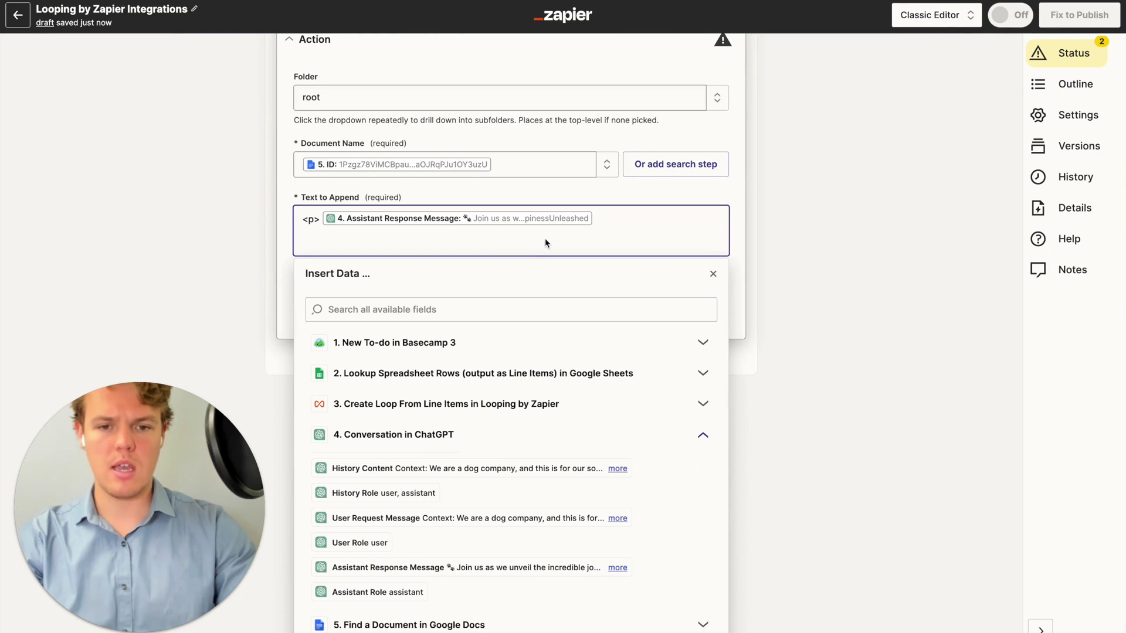
text(</p>)
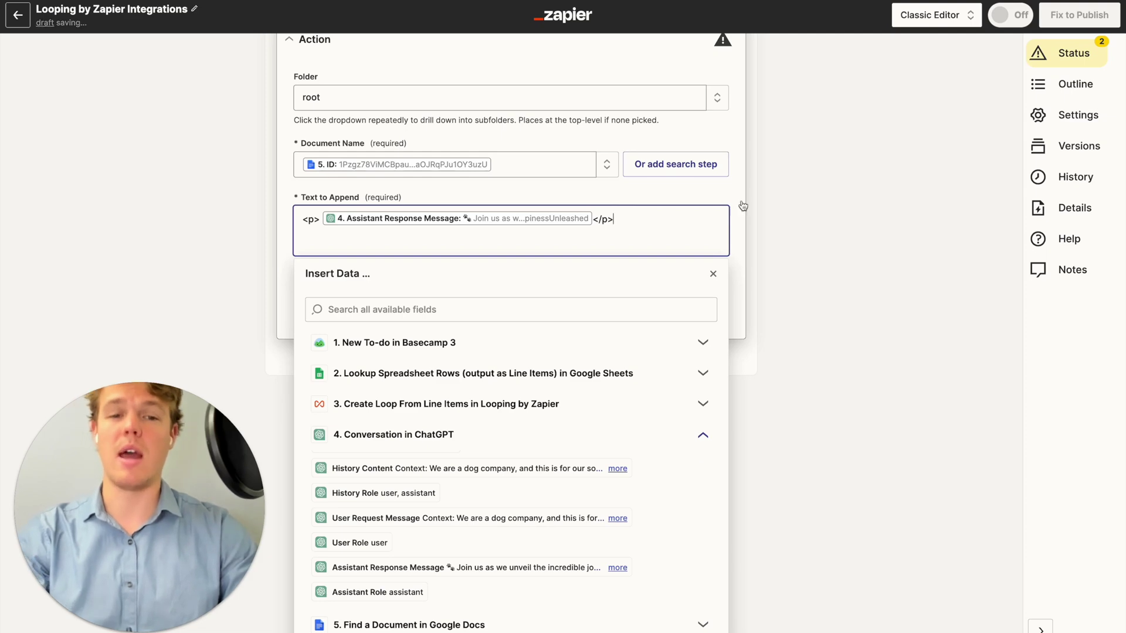
click(741, 206)
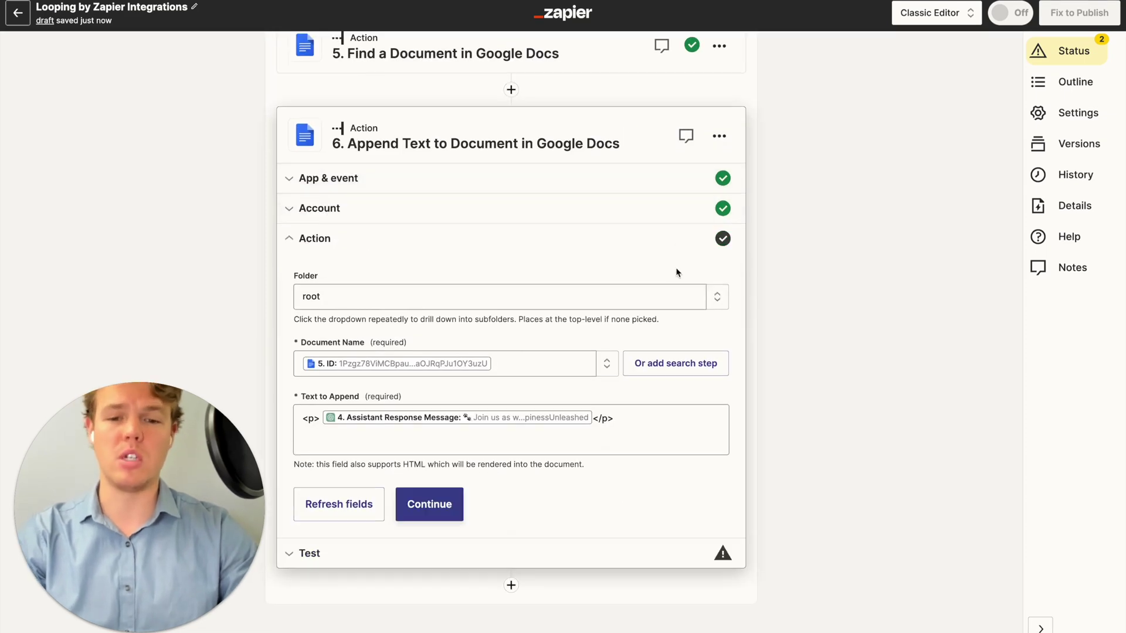
Continue from the append action's setup to its test and skip the test.
click(461, 501)
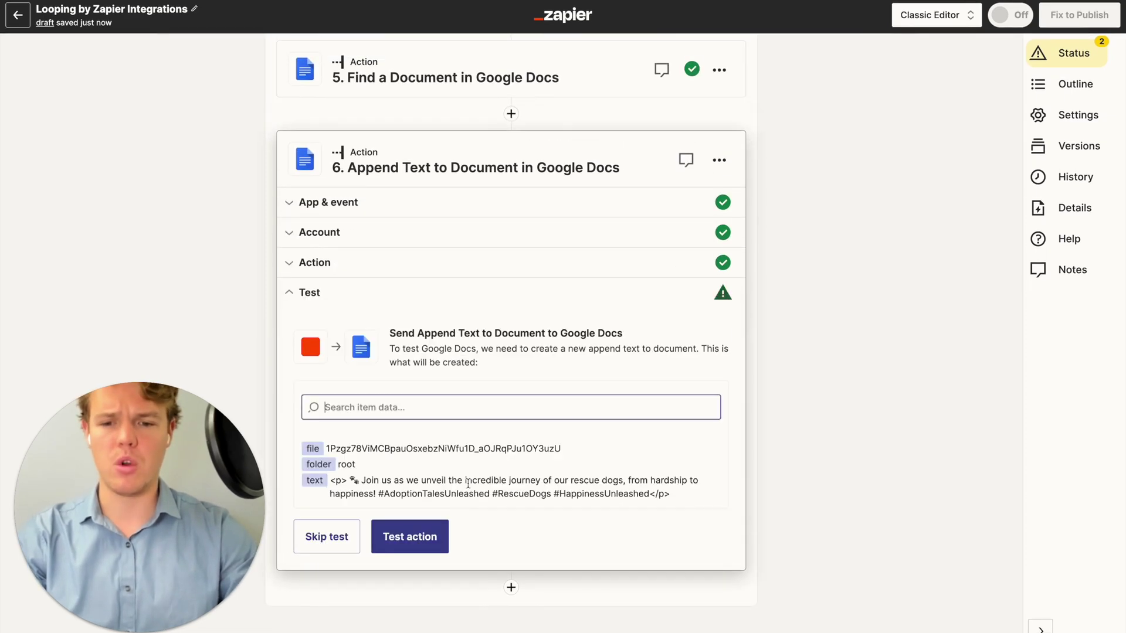
click(325, 536)
click(597, 355)
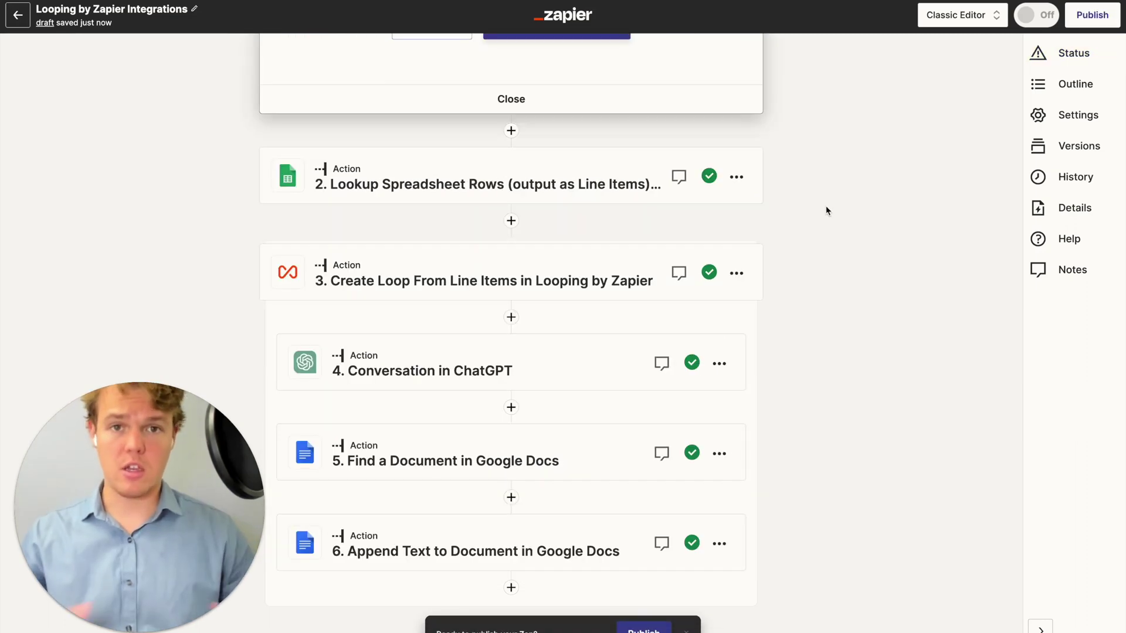
Look over the Zap from its trigger to the looped actions and publish it.
scroll(827, 210, up, 6)
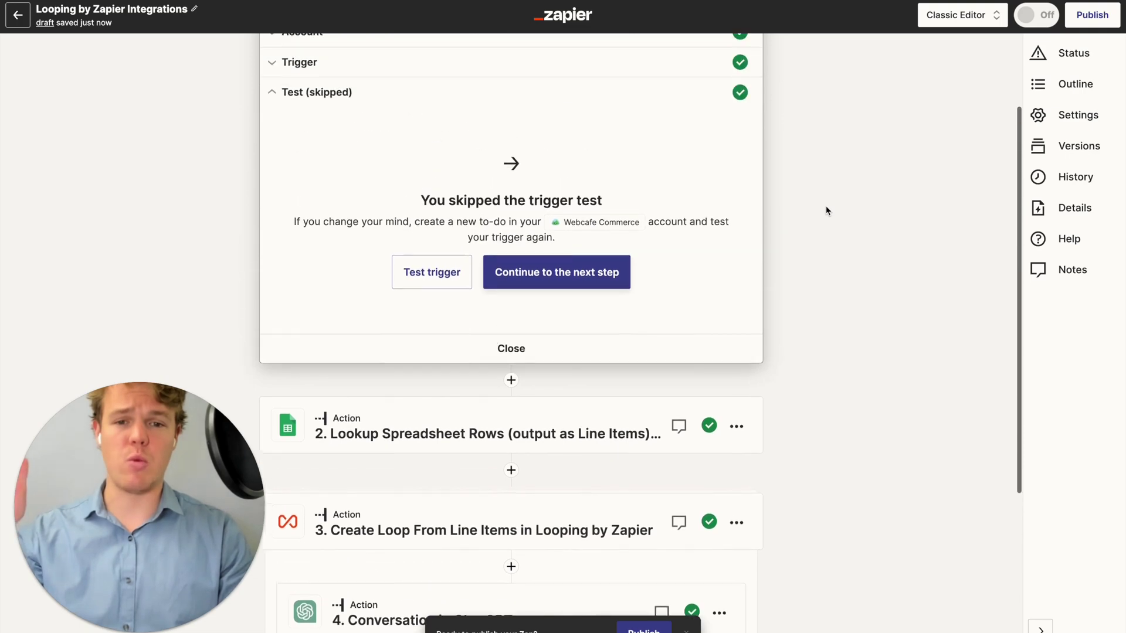
scroll(827, 210, down, 6)
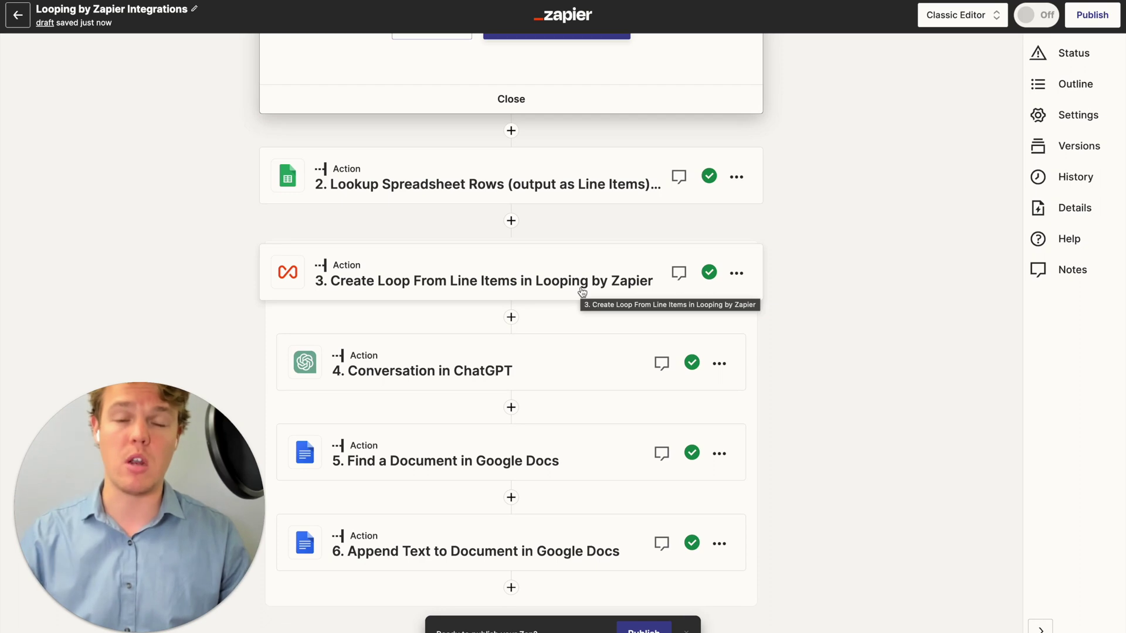
click(1093, 16)
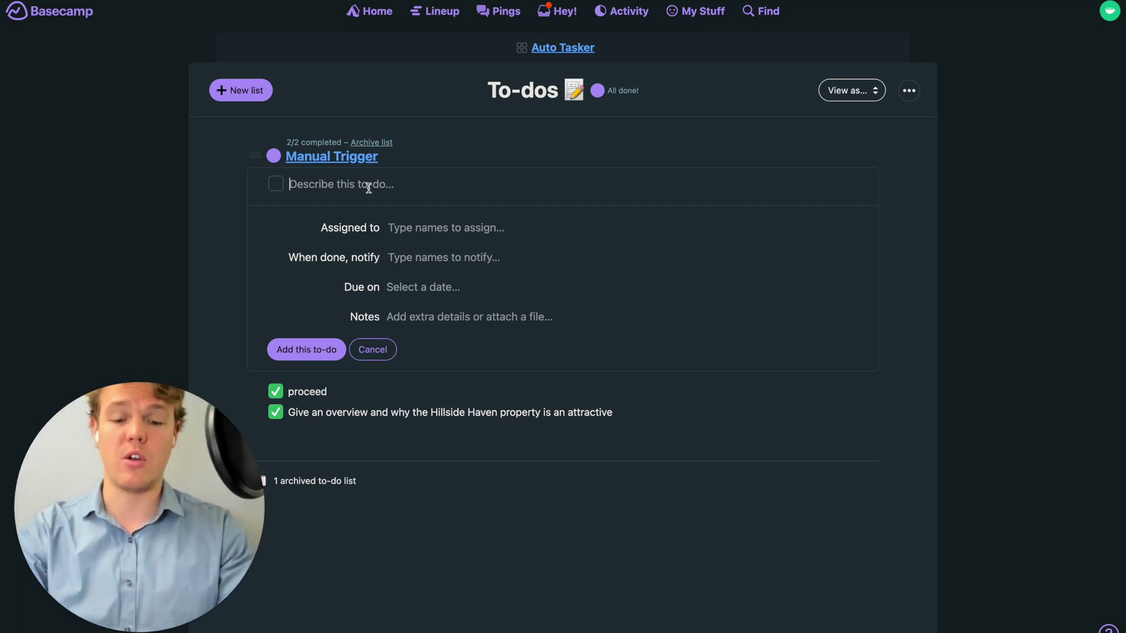
Switch to Basecamp, add the to-do "Go" to the Manual Trigger list, and view the Caption Output document in Google Docs.
text(Go)
key(Return)
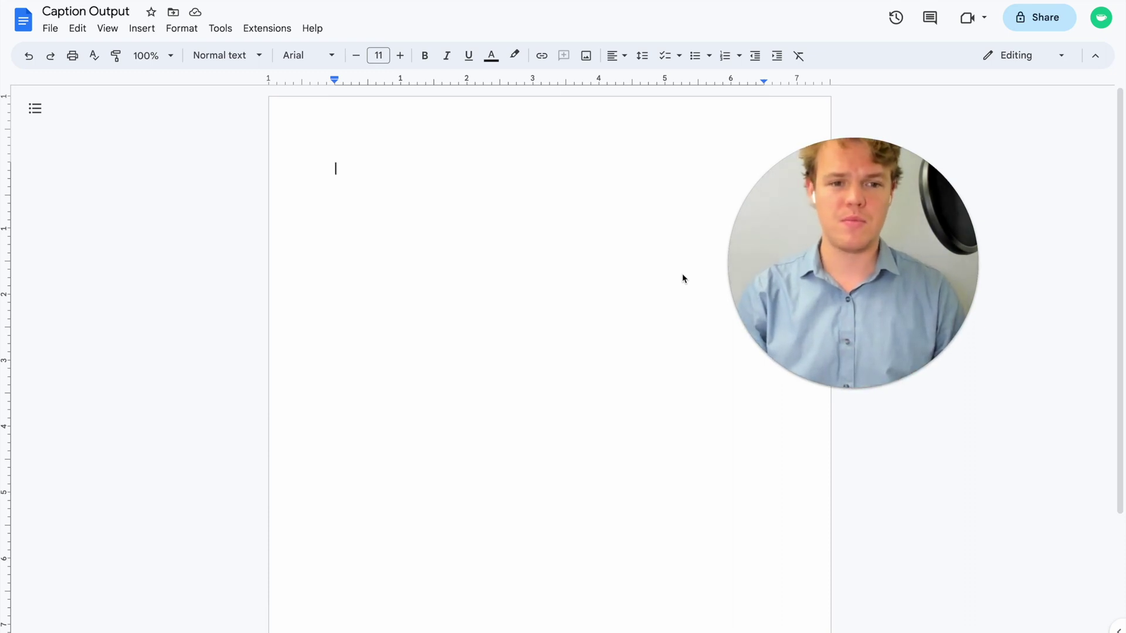
drag(871, 240, 917, 295)
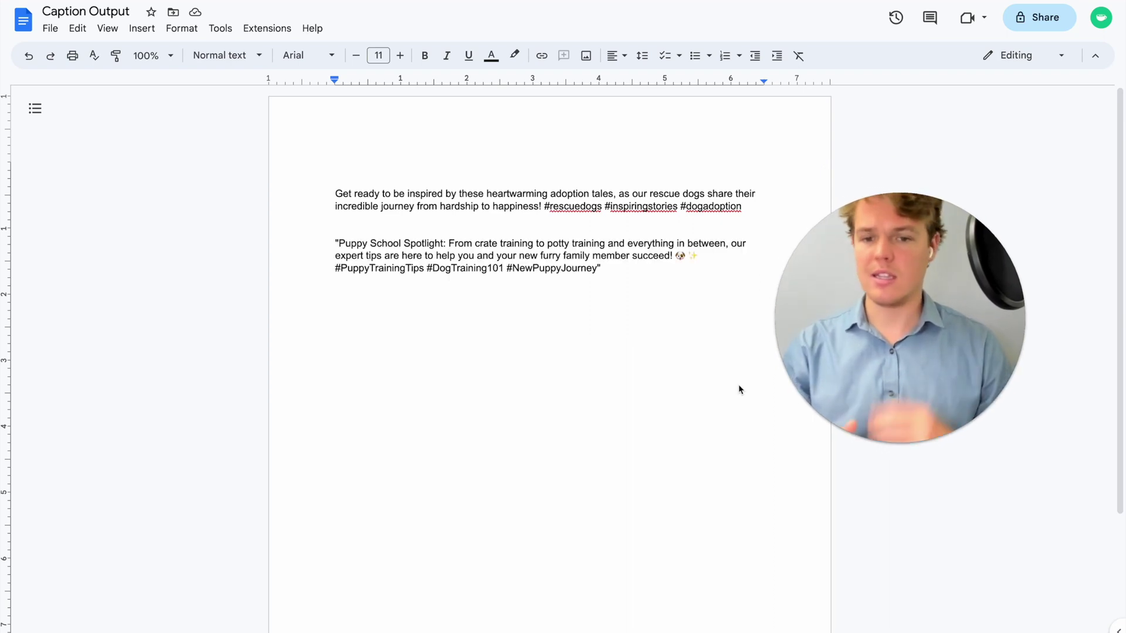